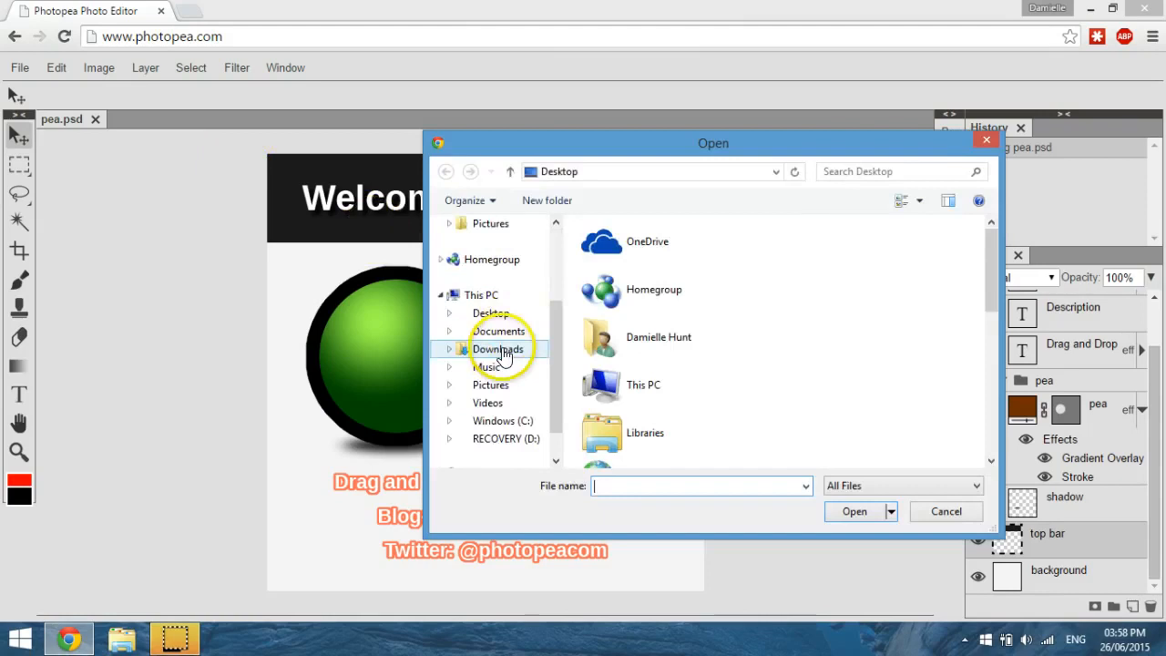
- Open 1.psd from folder 1 inside the signup folder of cta_final on the Desktop
scroll(650, 319, down, 6)
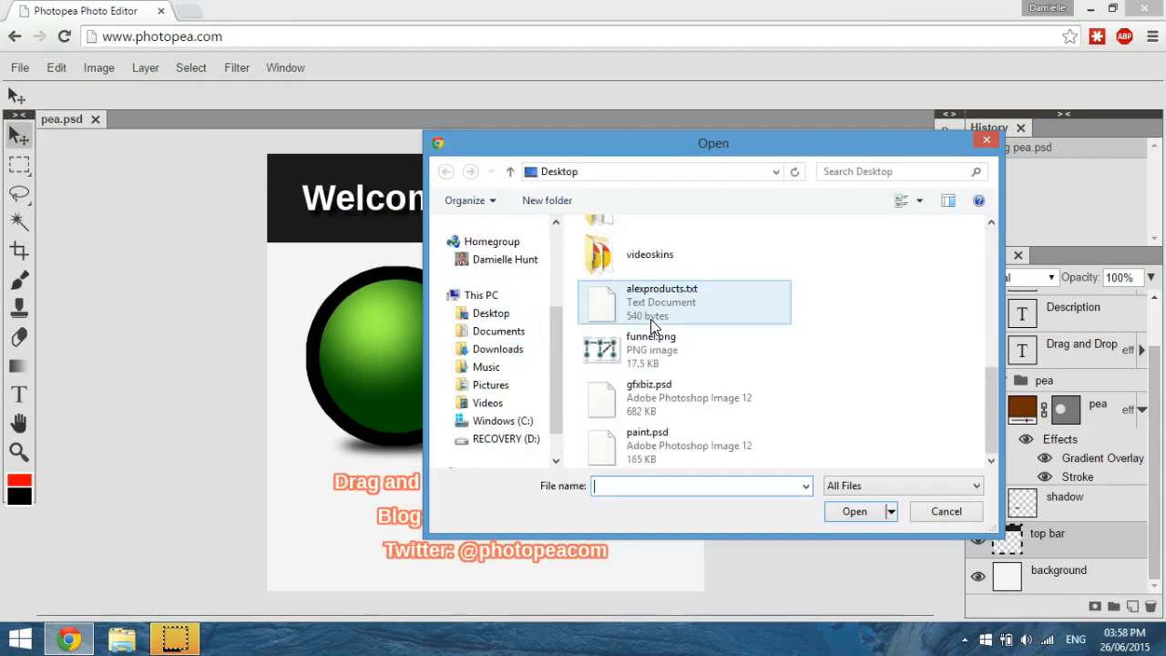
scroll(650, 319, up, 2)
click(631, 237)
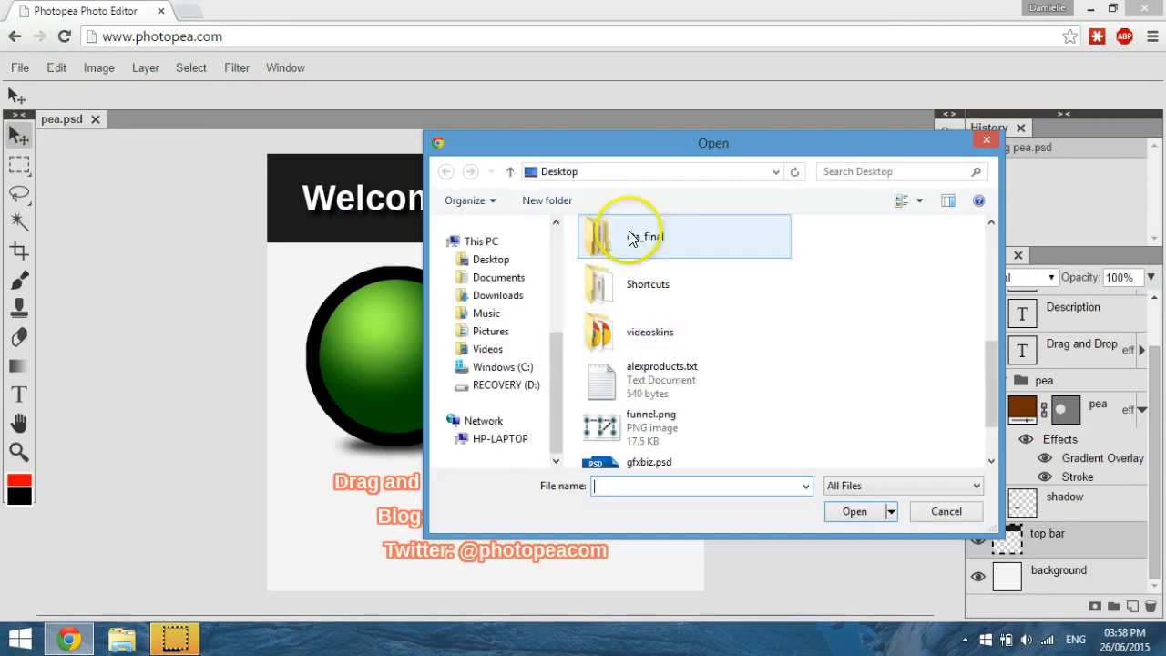
double_click(632, 237)
double_click(617, 249)
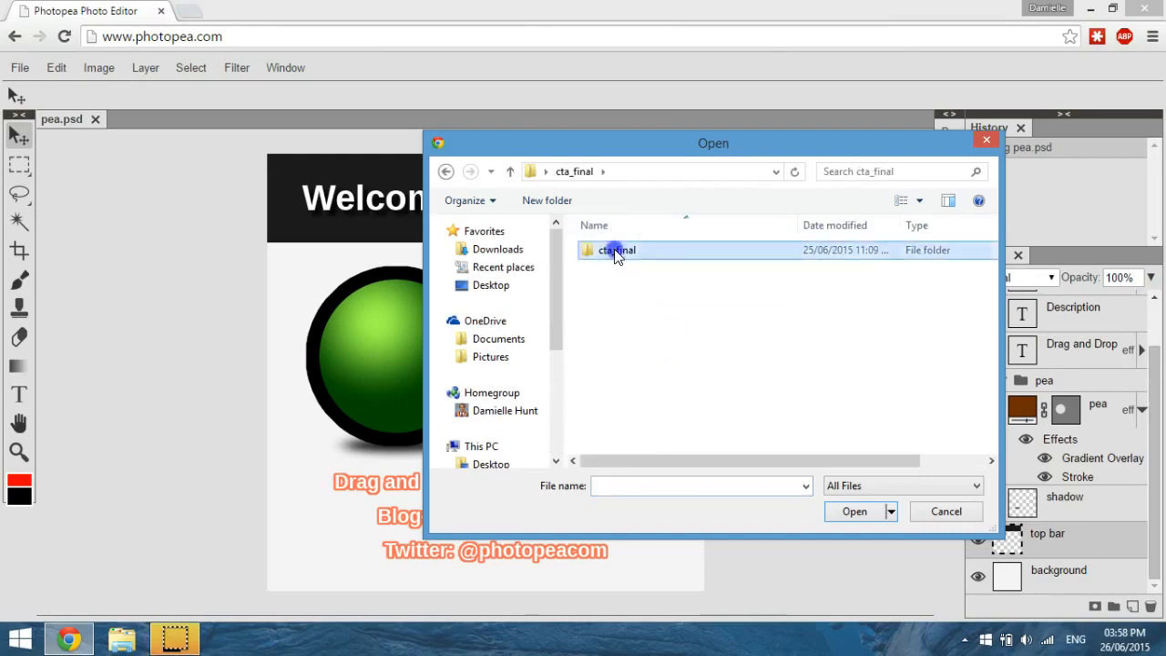
click(614, 286)
double_click(613, 286)
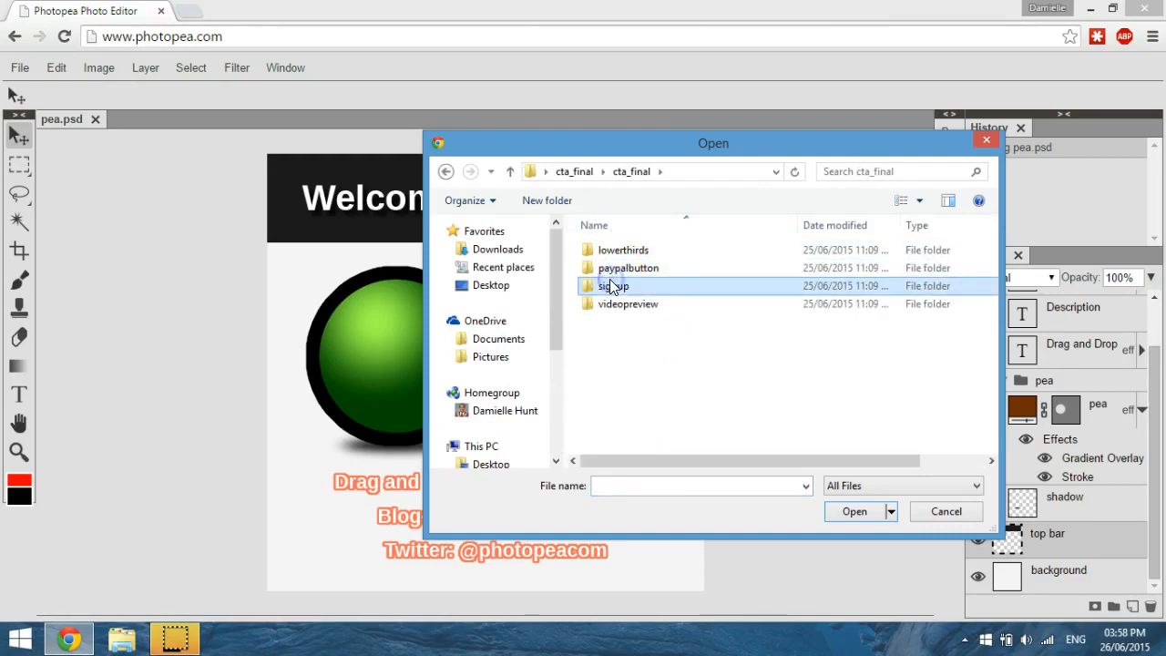
click(602, 251)
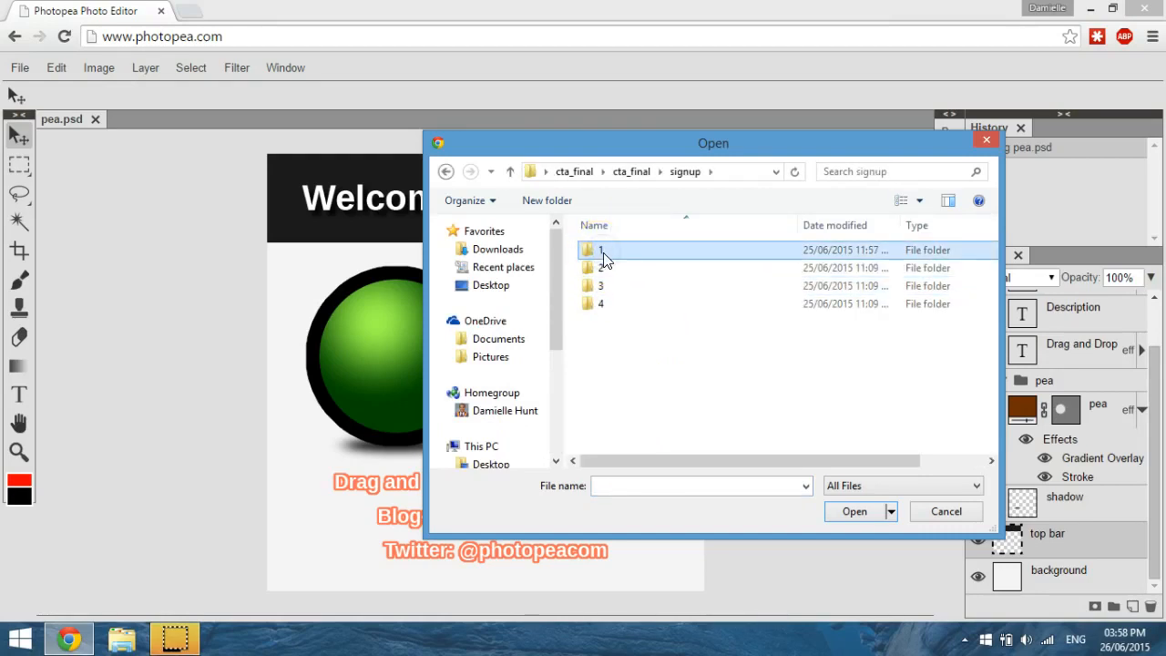
double_click(602, 252)
click(699, 269)
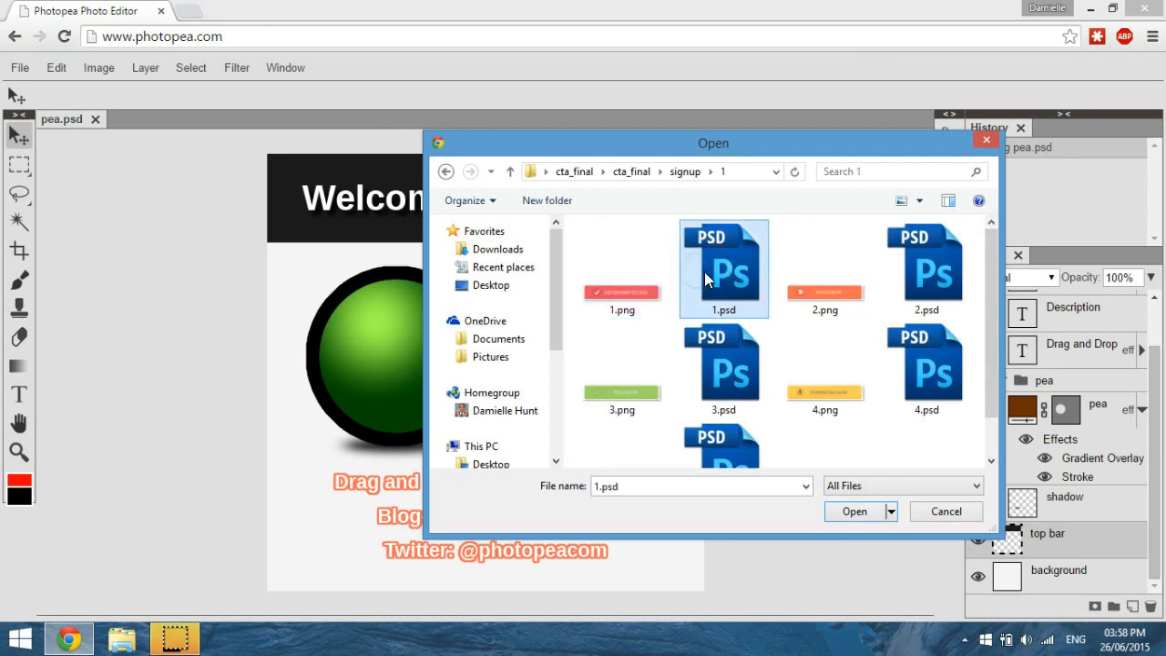
click(842, 509)
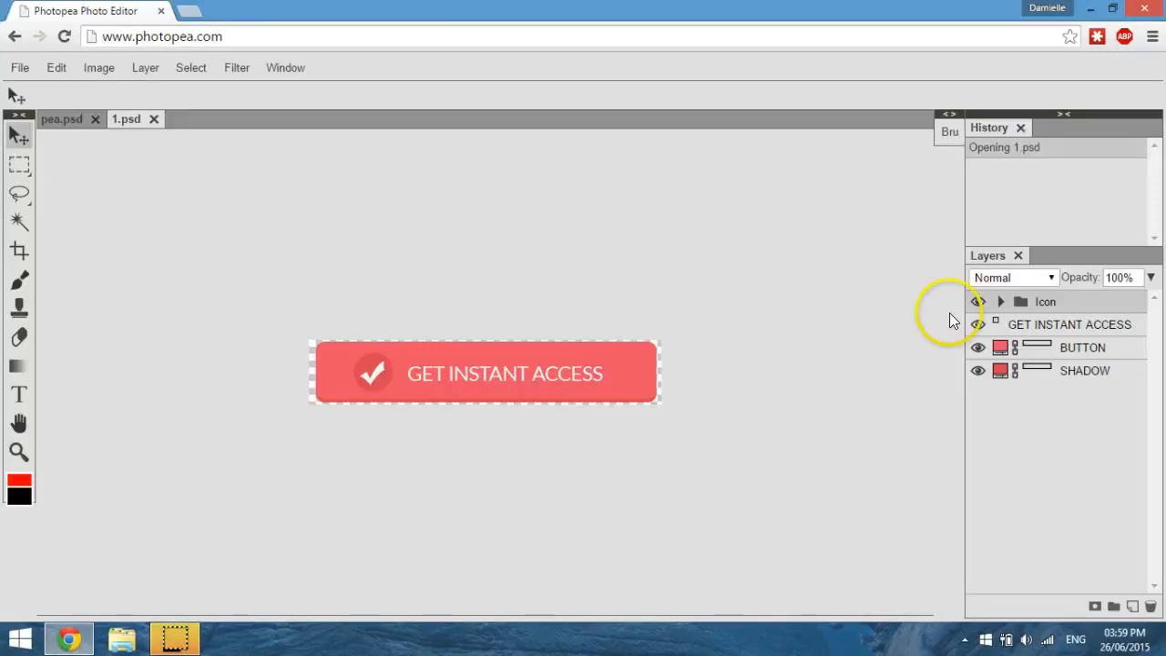
- Hide the GET INSTANT ACCESS text layer so the red button has no label
click(1069, 323)
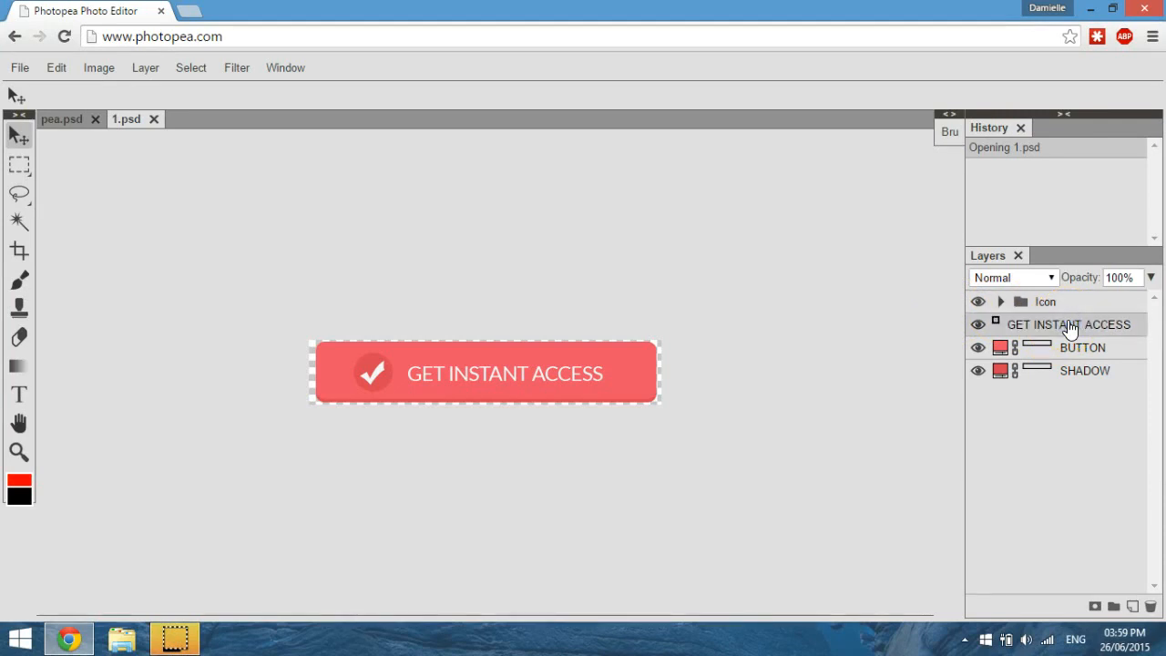
double_click(1032, 321)
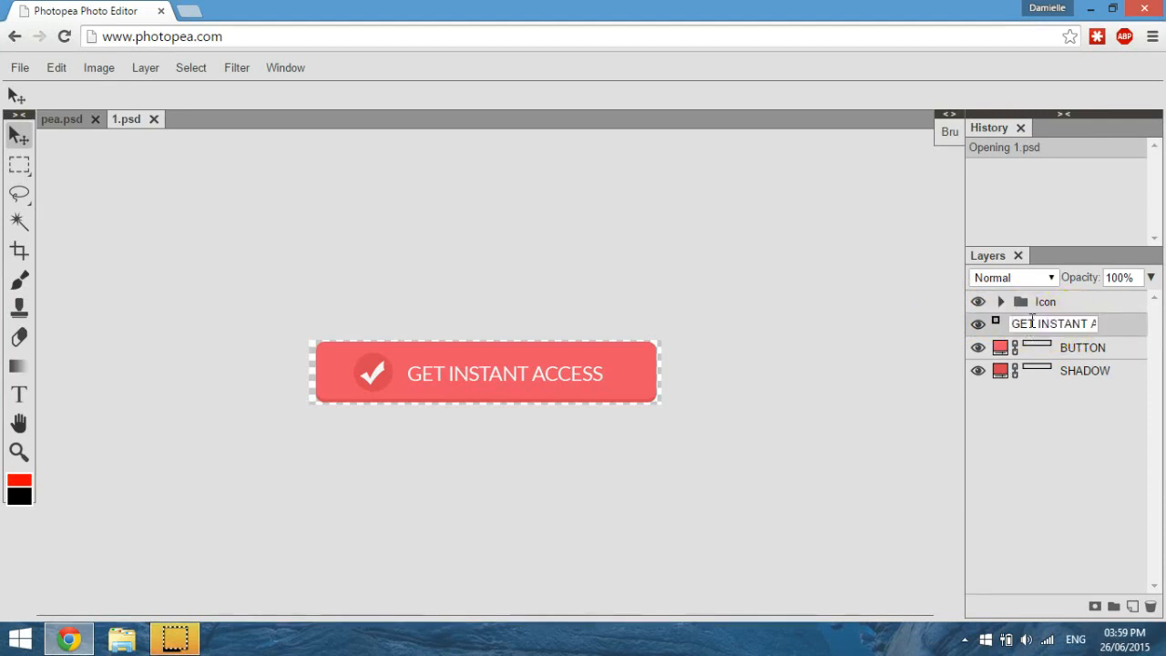
click(977, 326)
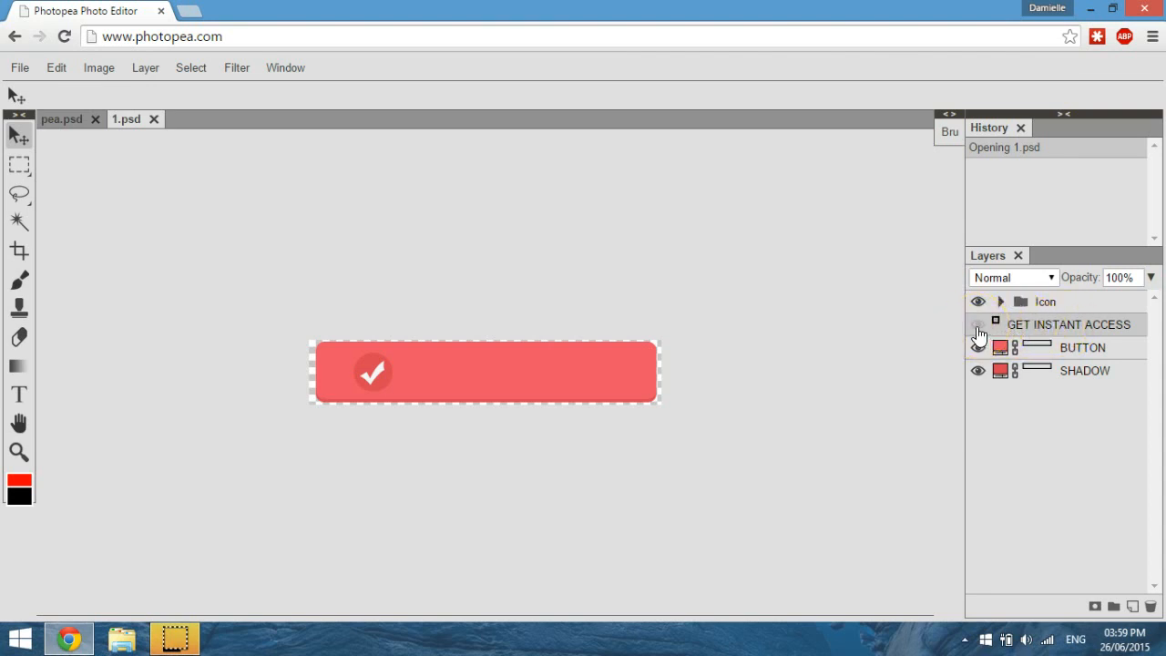
click(775, 346)
click(395, 346)
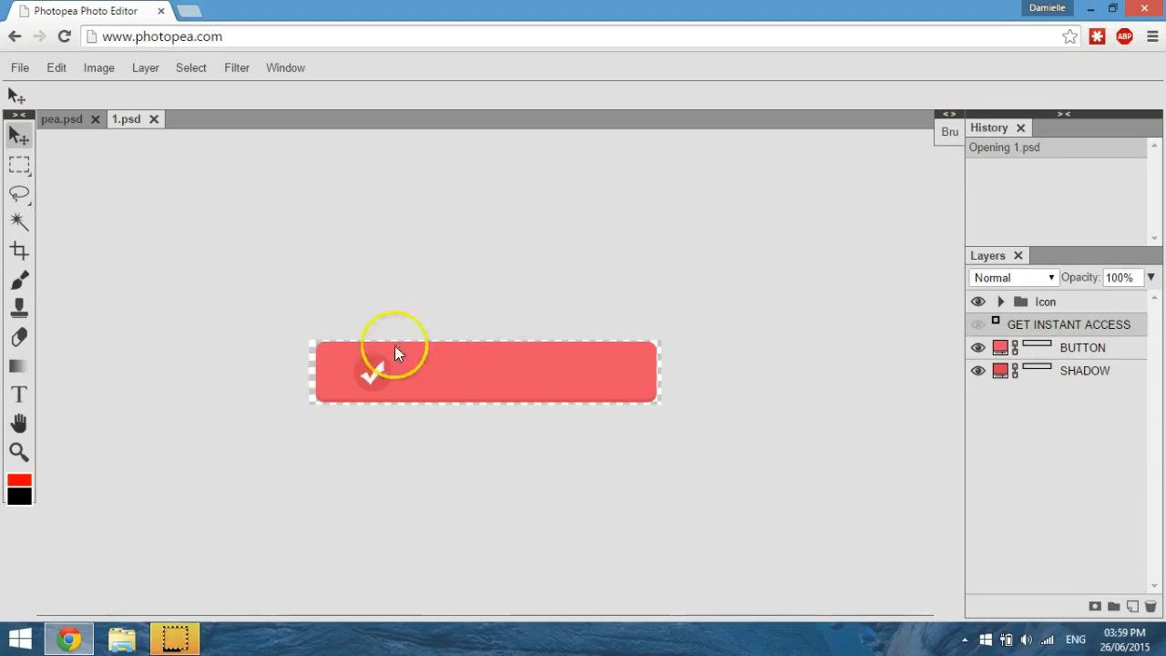
- Add a text layer reading "Instant Download" on the red button, beside the checkmark icon
click(19, 395)
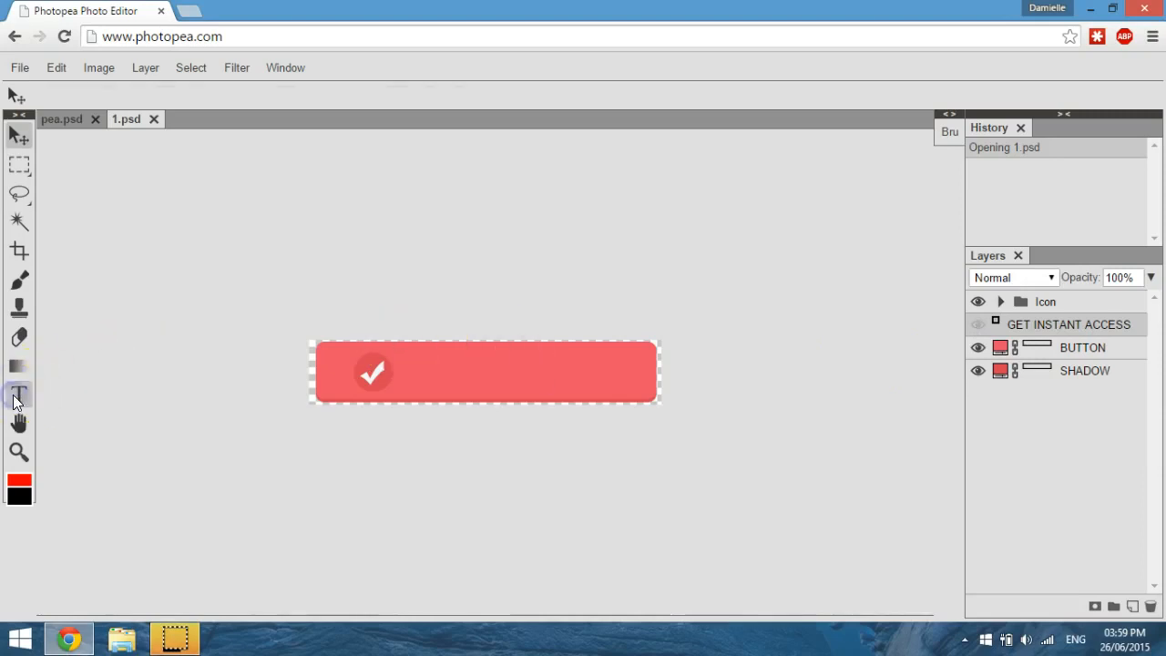
click(18, 401)
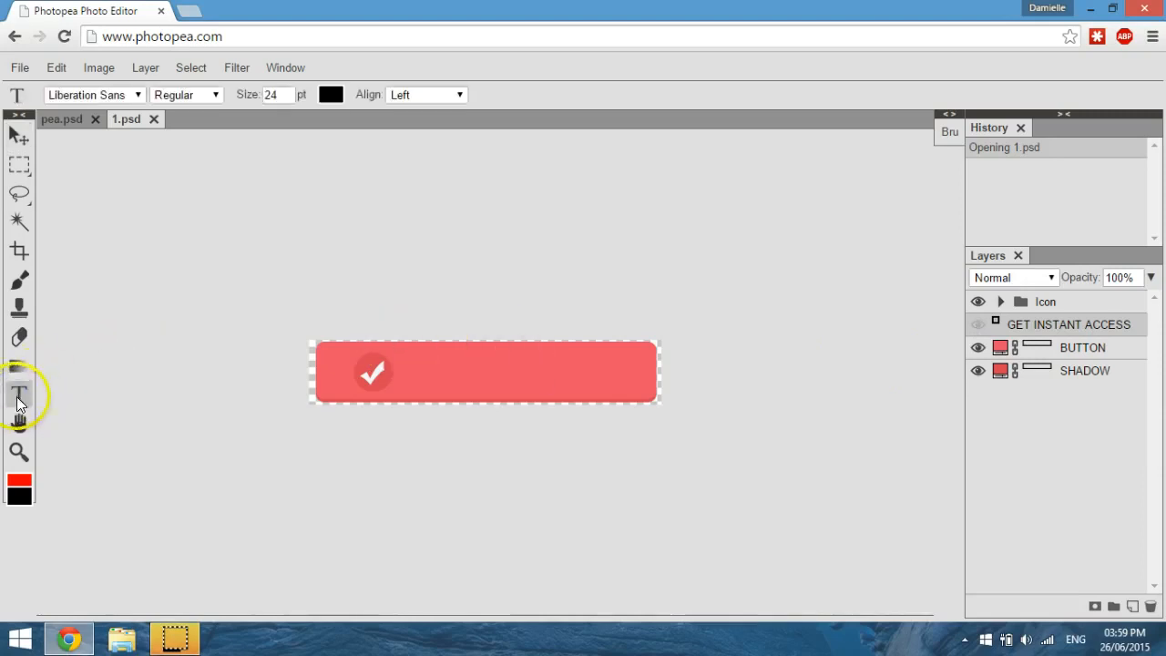
click(145, 336)
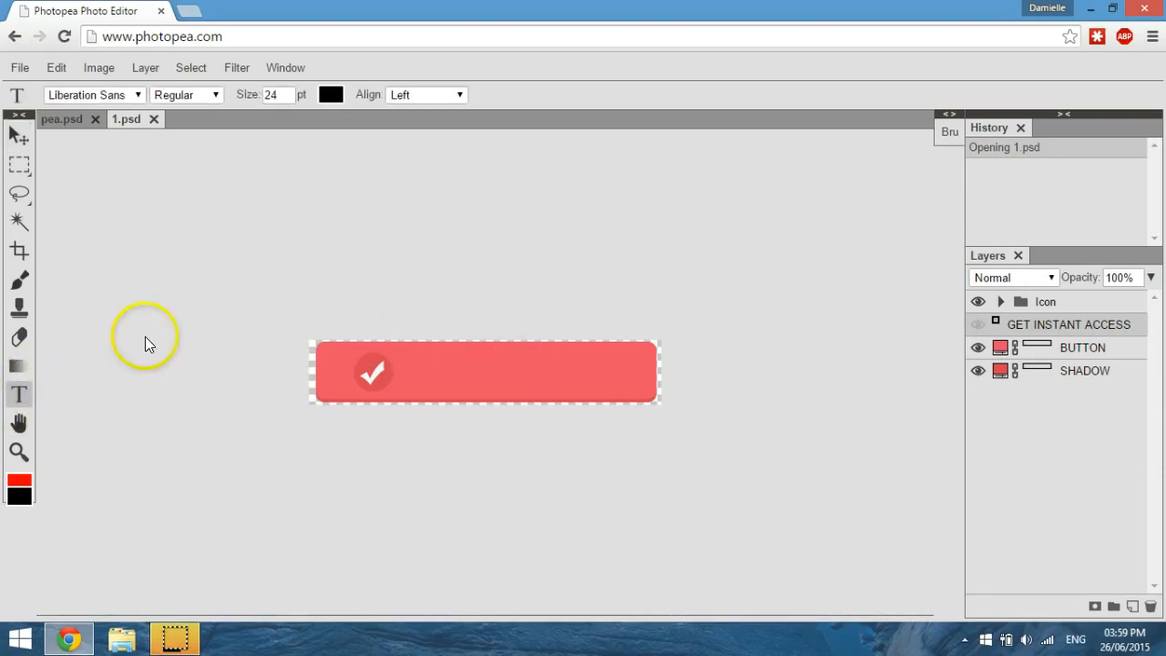
click(416, 364)
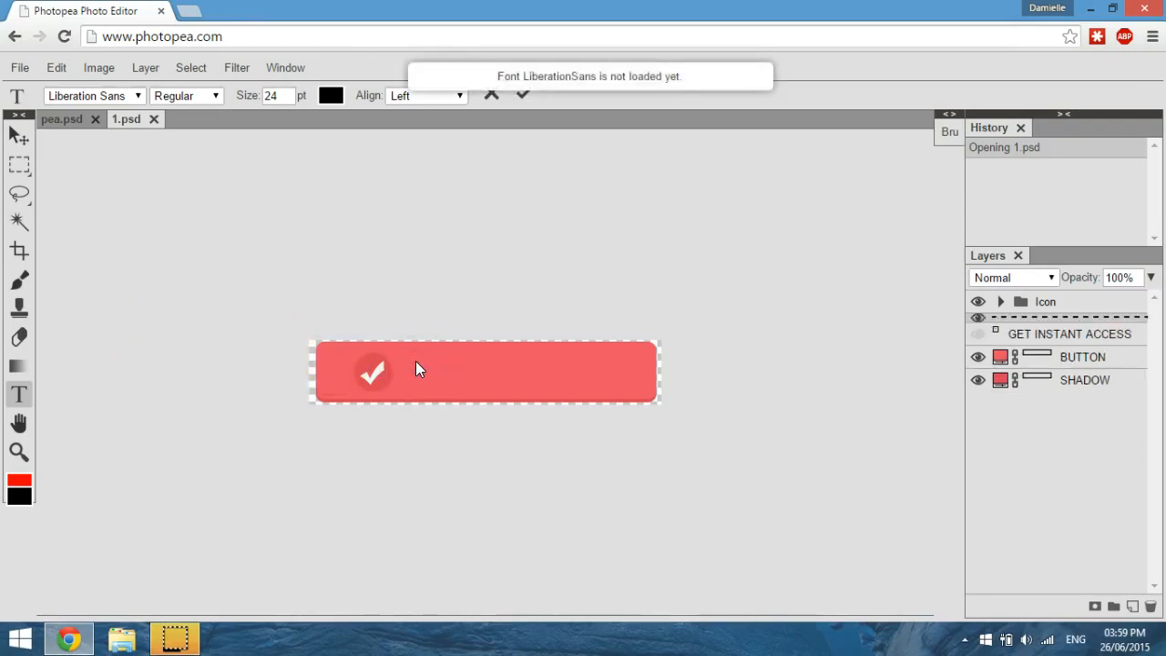
click(417, 365)
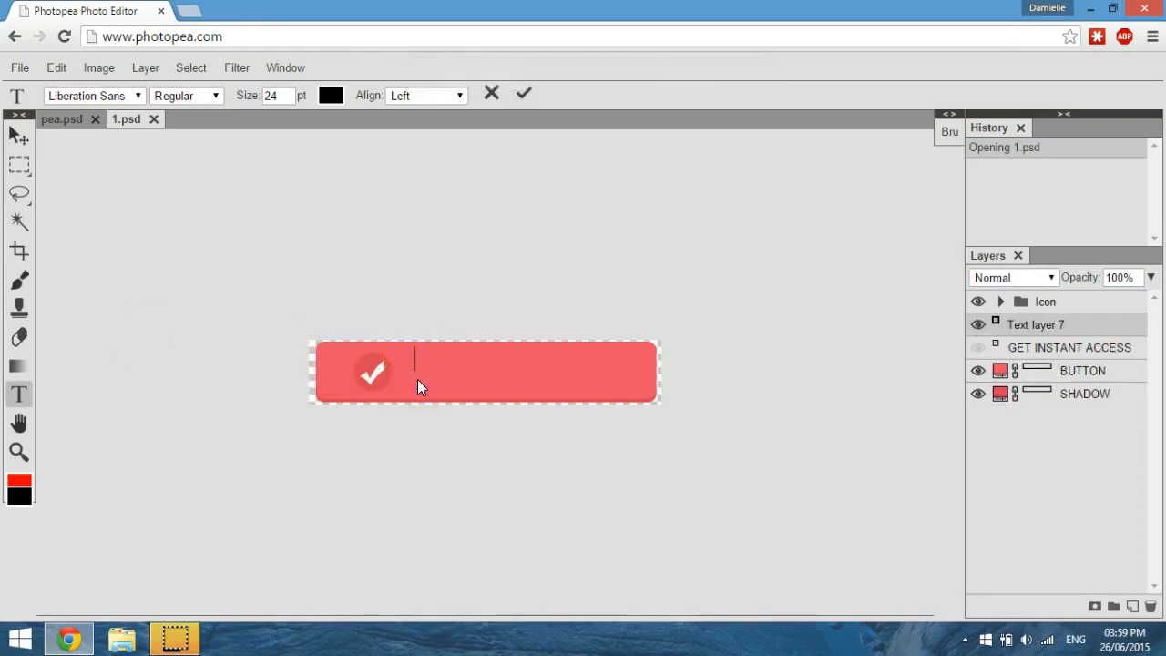
text(Instant Dow)
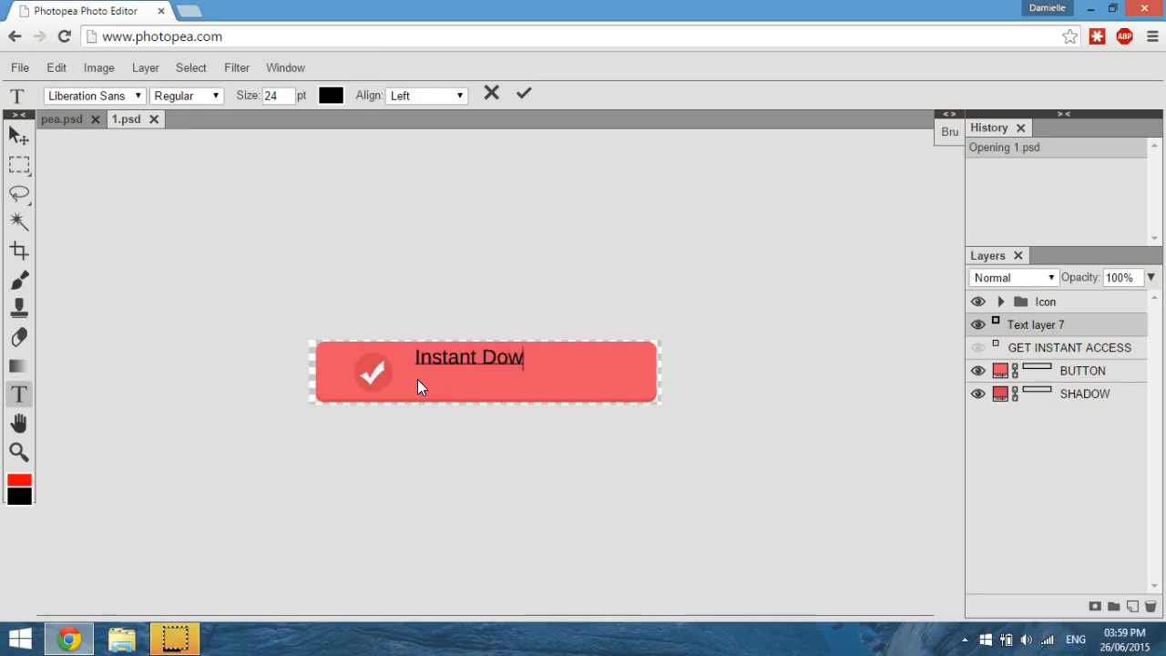
text(nlo)
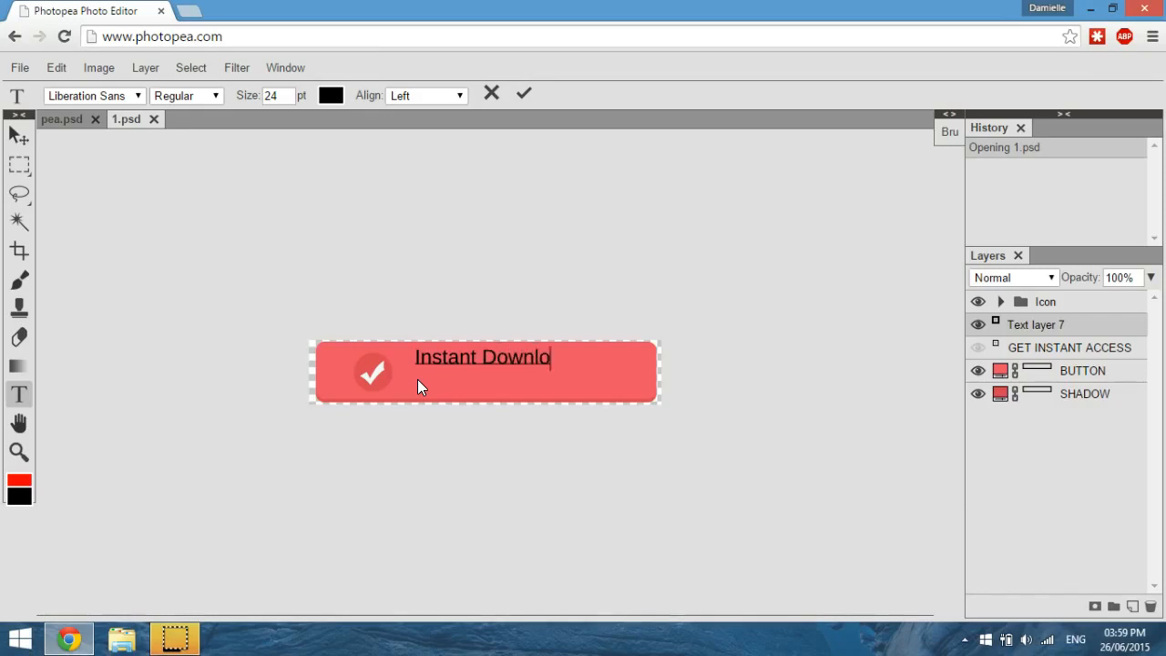
text(ad)
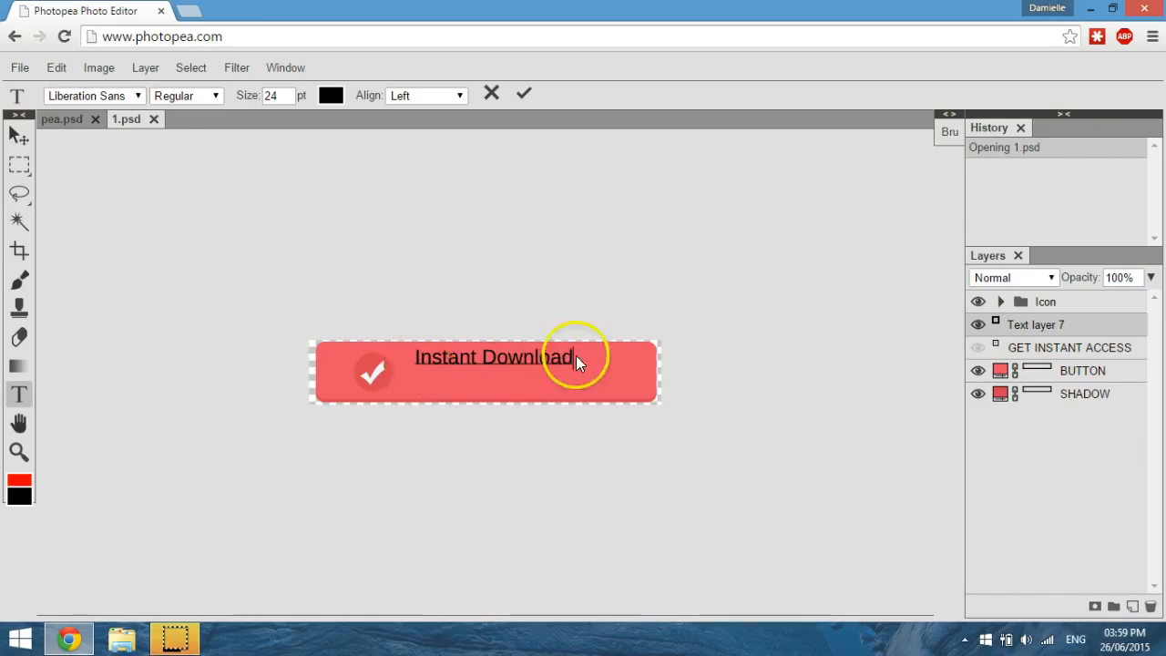
- Change the colour of all the "Instant Download" text to near-white, hex fcfcfc
drag(424, 357, 411, 357)
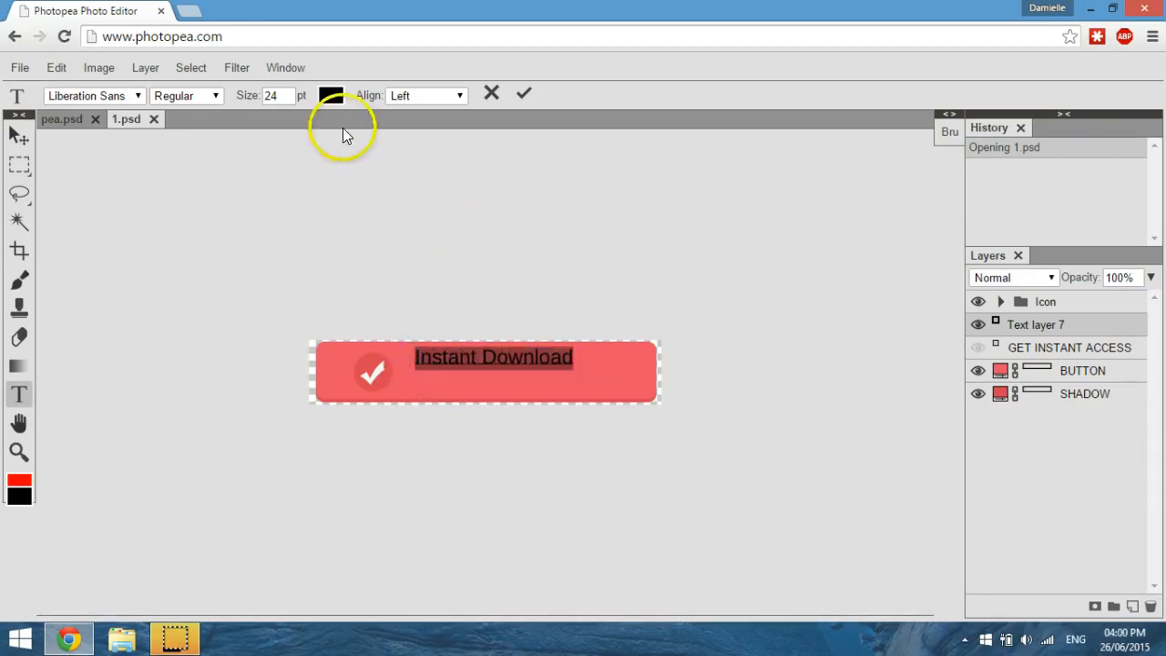
click(331, 96)
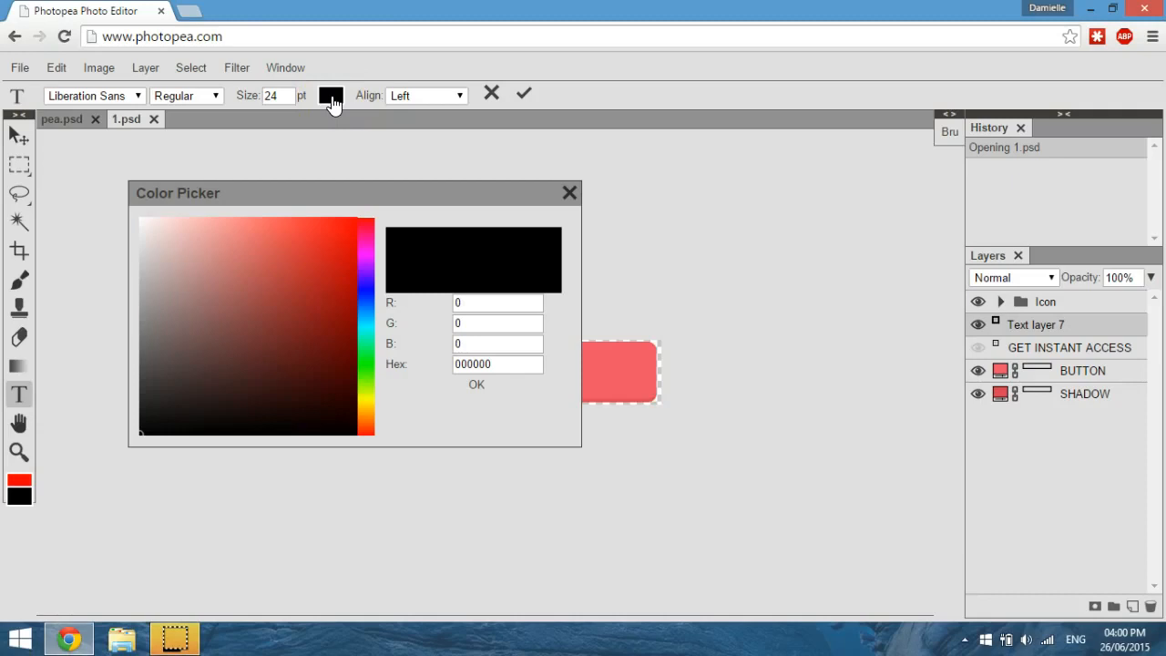
click(231, 217)
drag(141, 226, 139, 220)
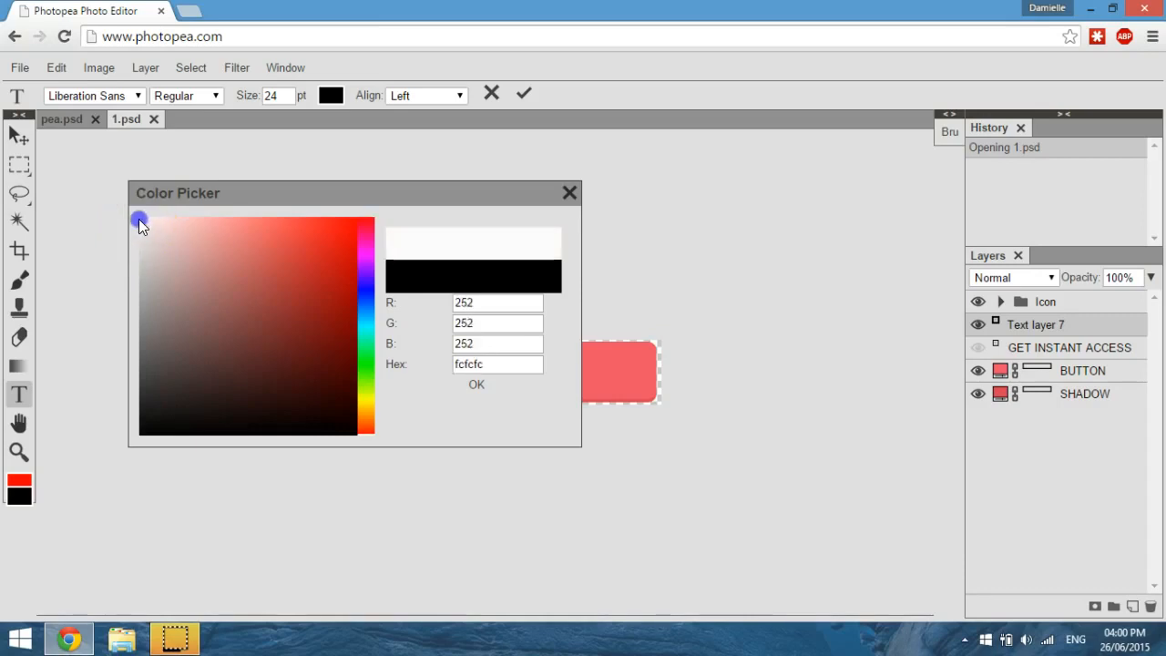
click(475, 384)
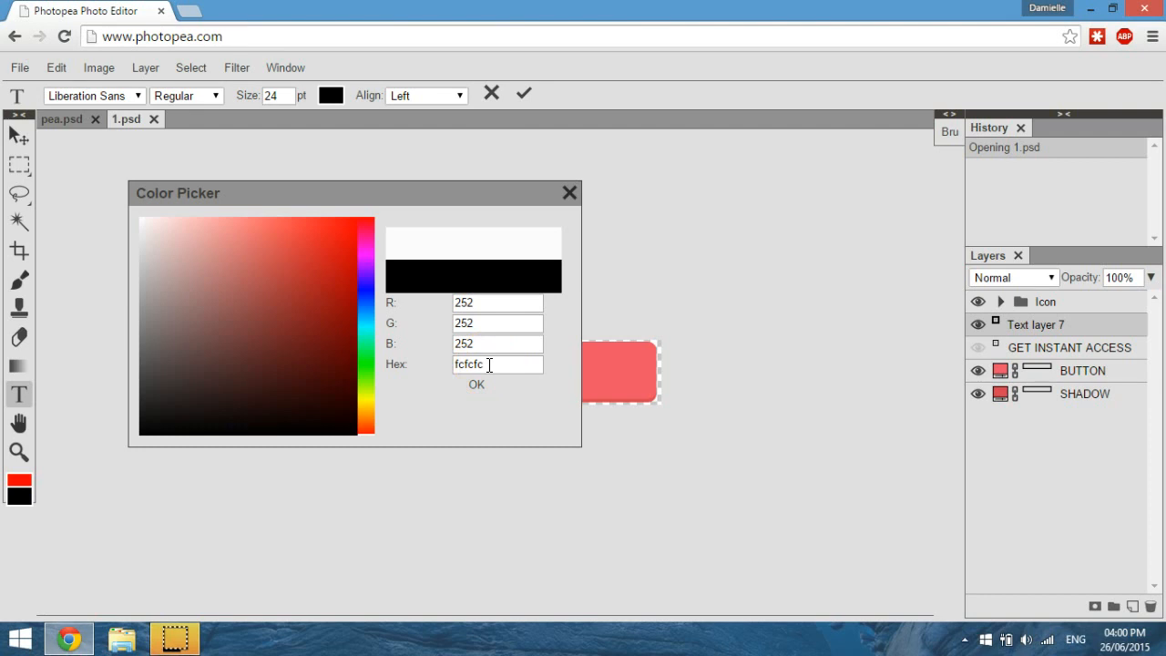
click(490, 364)
click(475, 384)
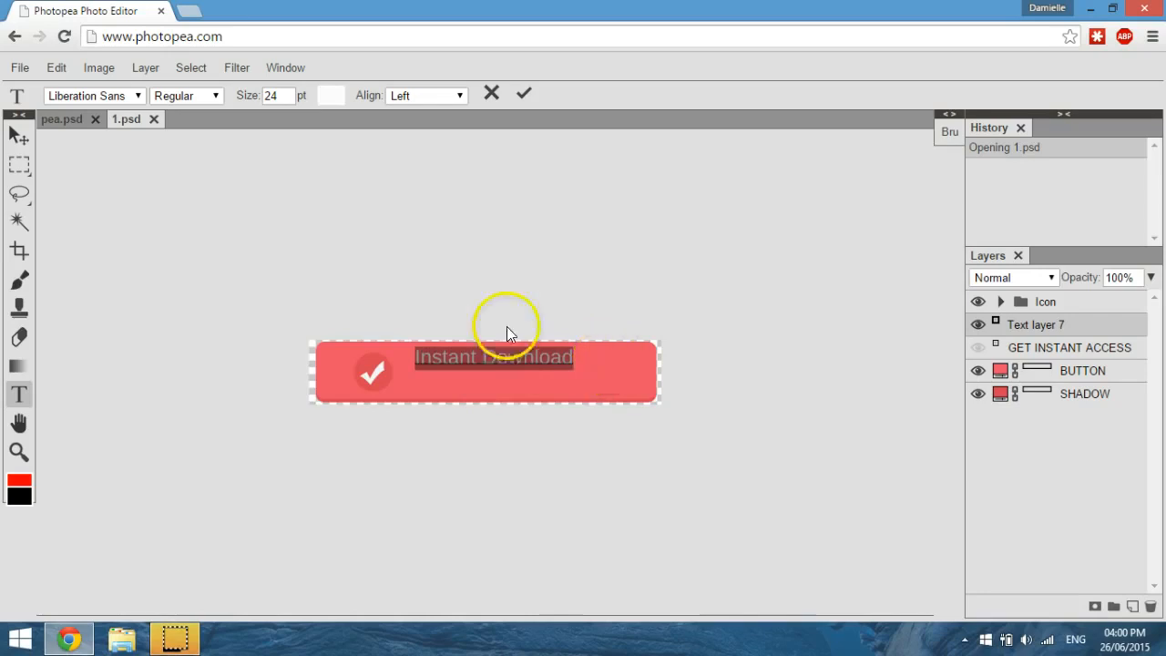
click(271, 95)
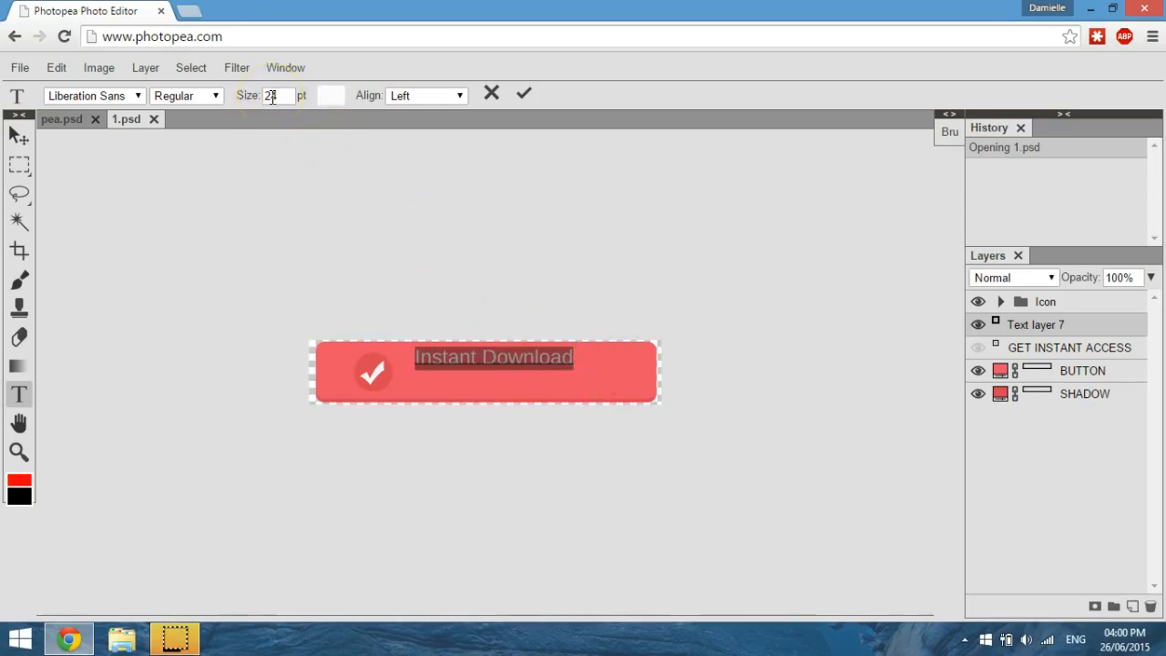
click(284, 96)
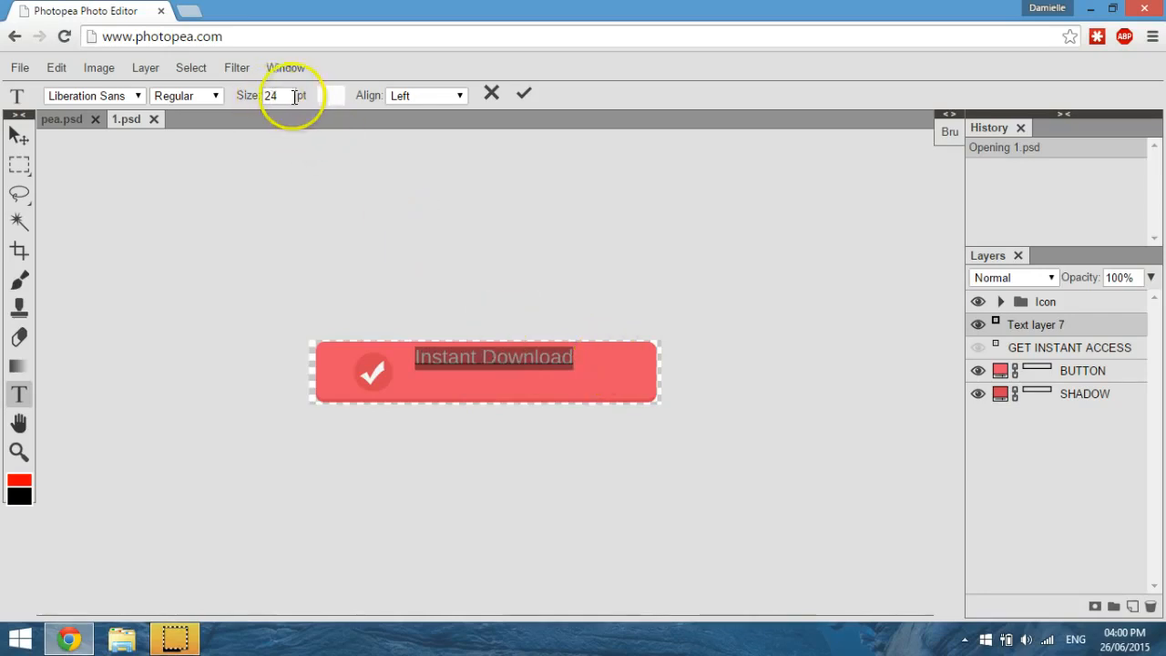
double_click(281, 95)
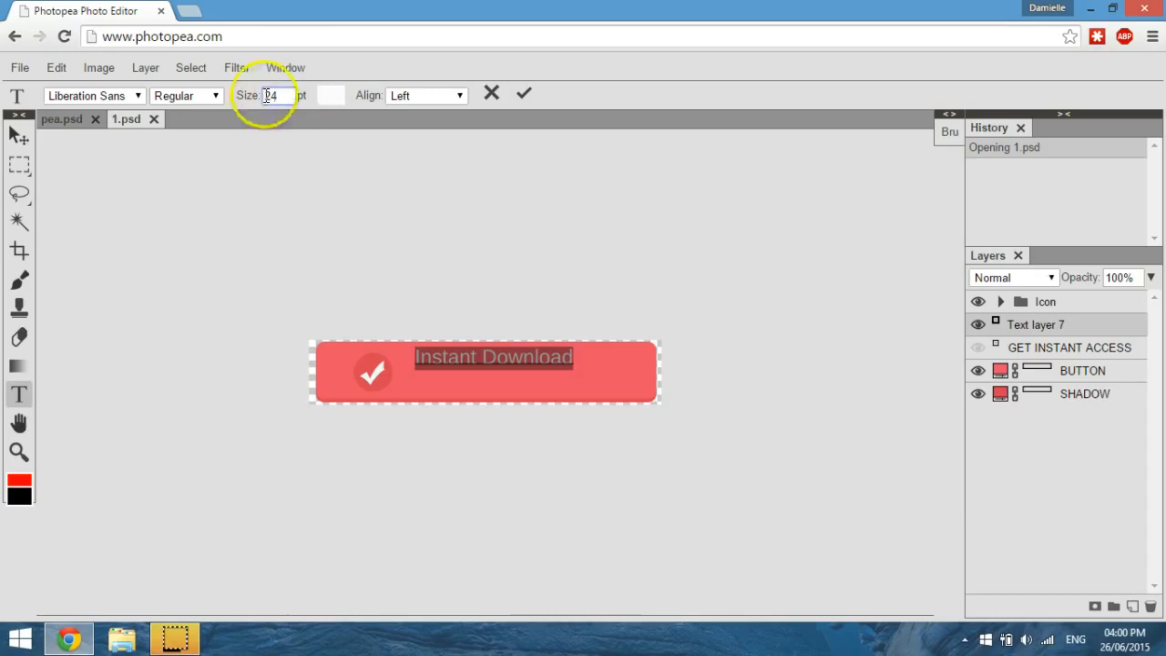
click(137, 96)
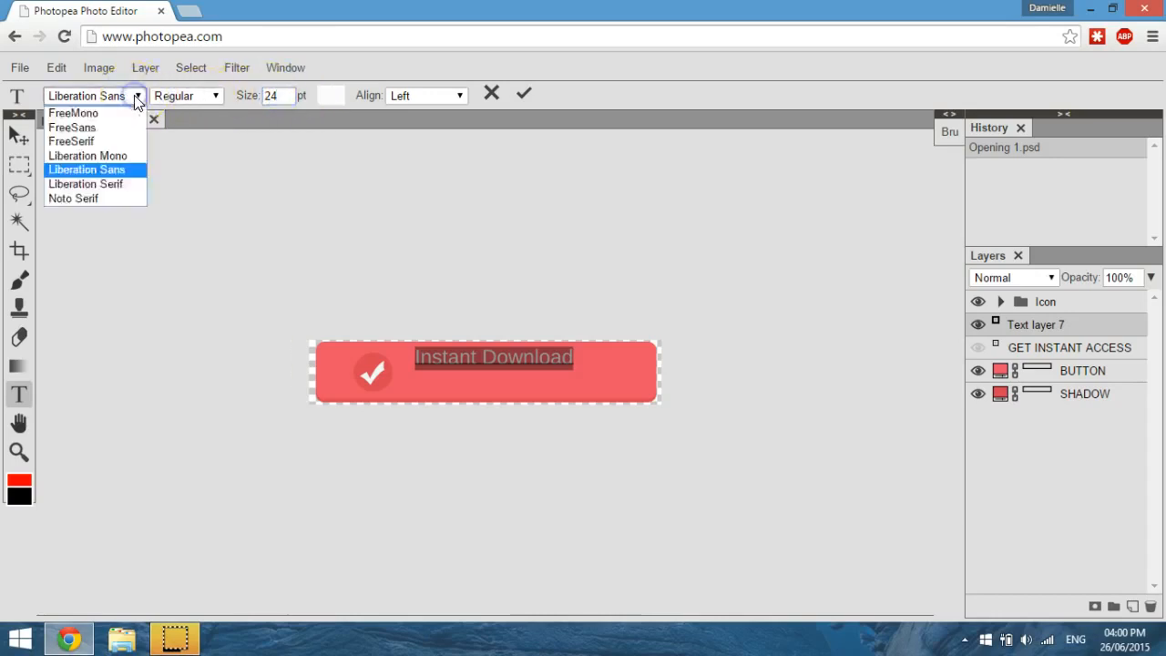
click(137, 96)
click(185, 97)
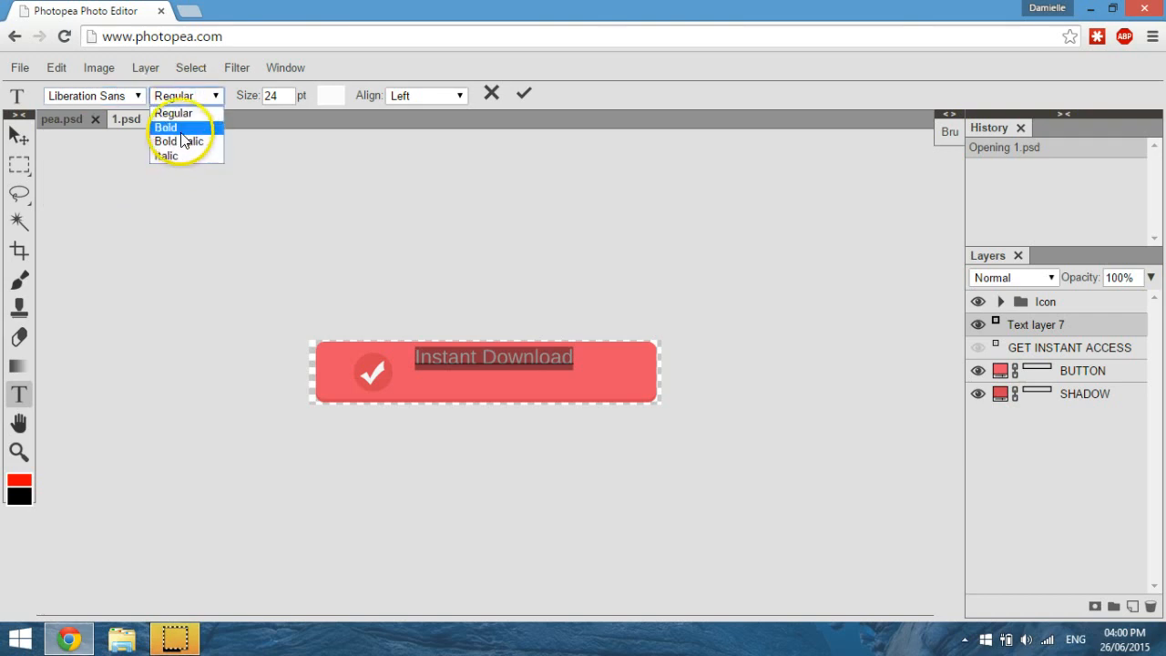
- Commit the "Instant Download" text and move it down so it is vertically centred on the button, level with the checkmark
click(285, 194)
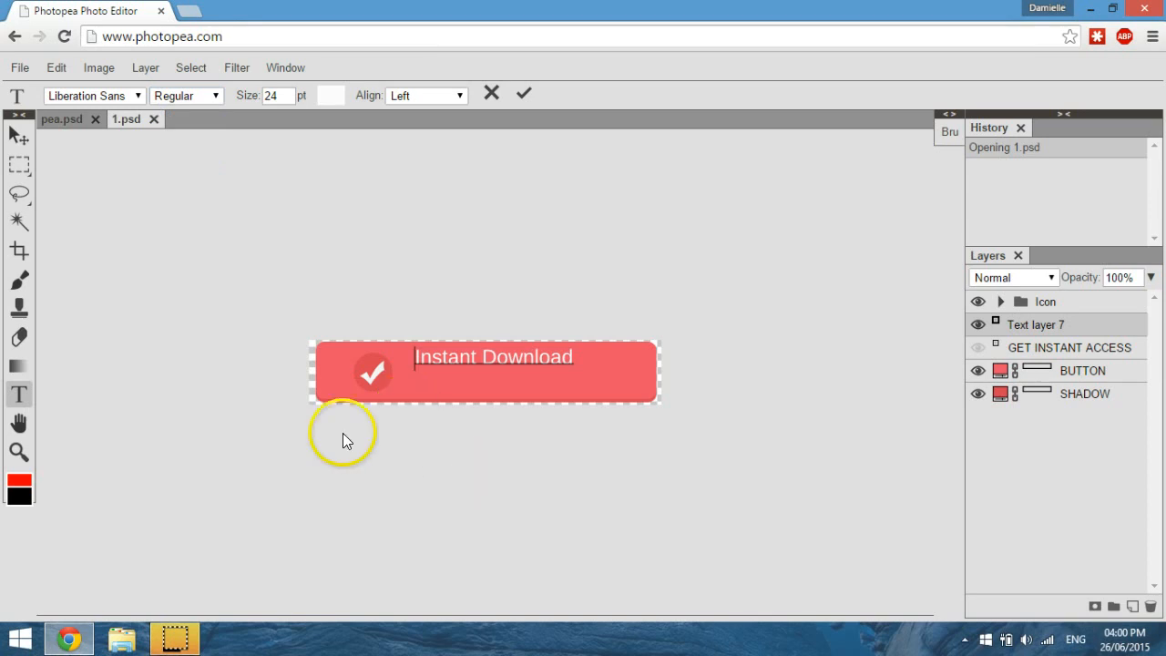
click(16, 136)
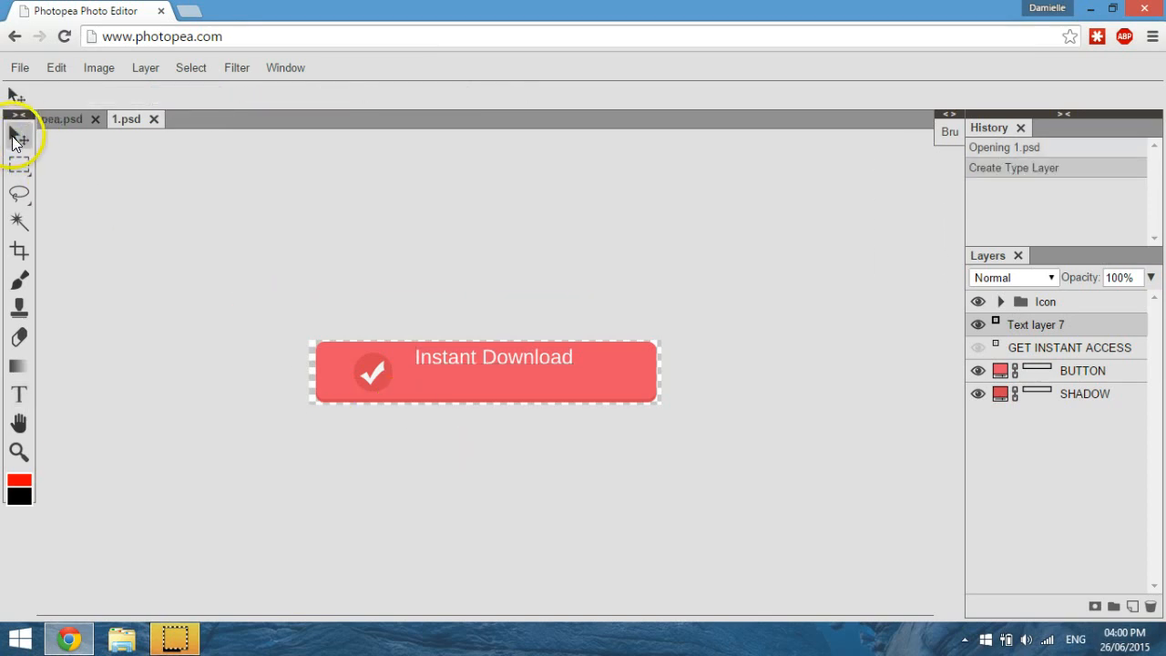
drag(522, 359, 531, 372)
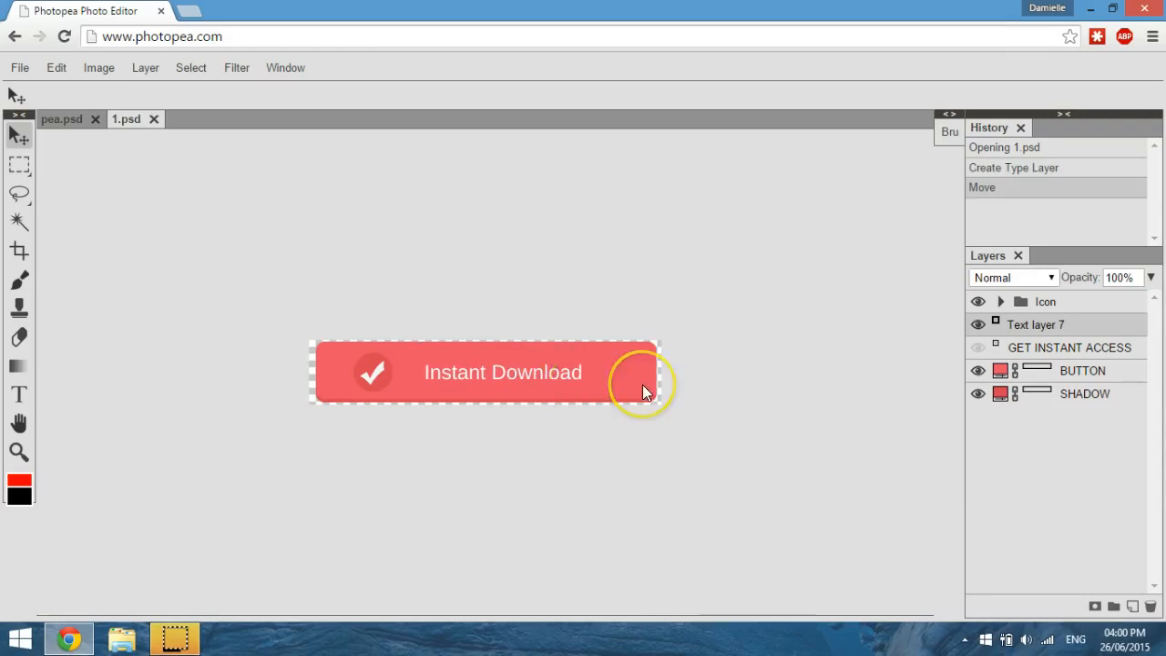
click(1003, 374)
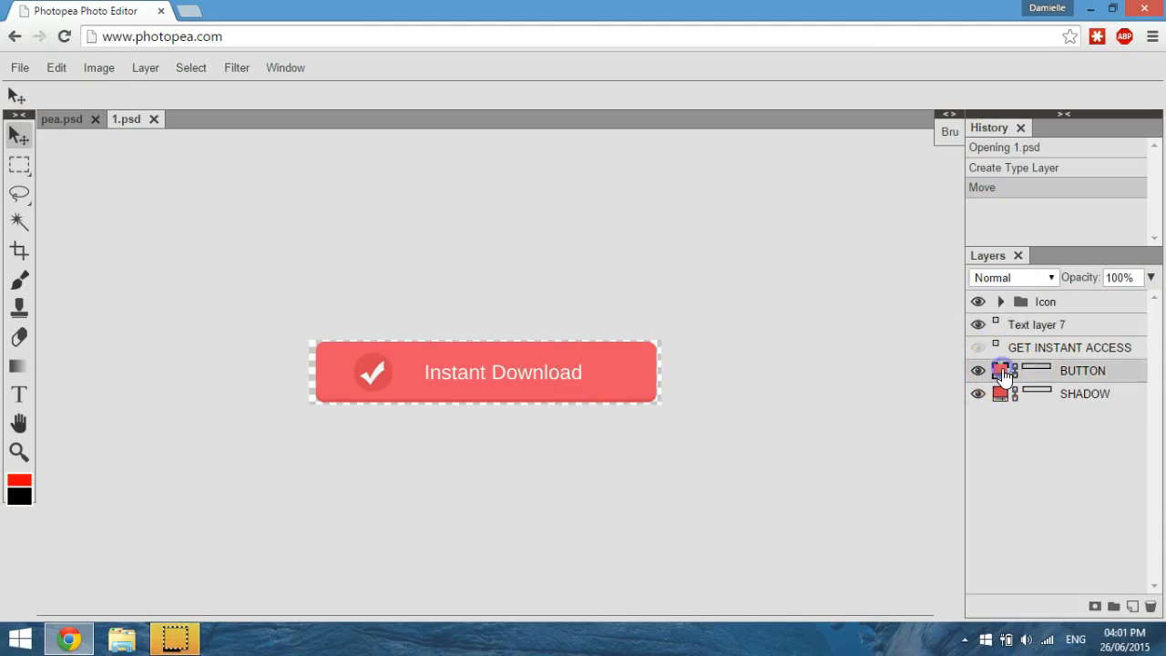
click(645, 246)
click(17, 144)
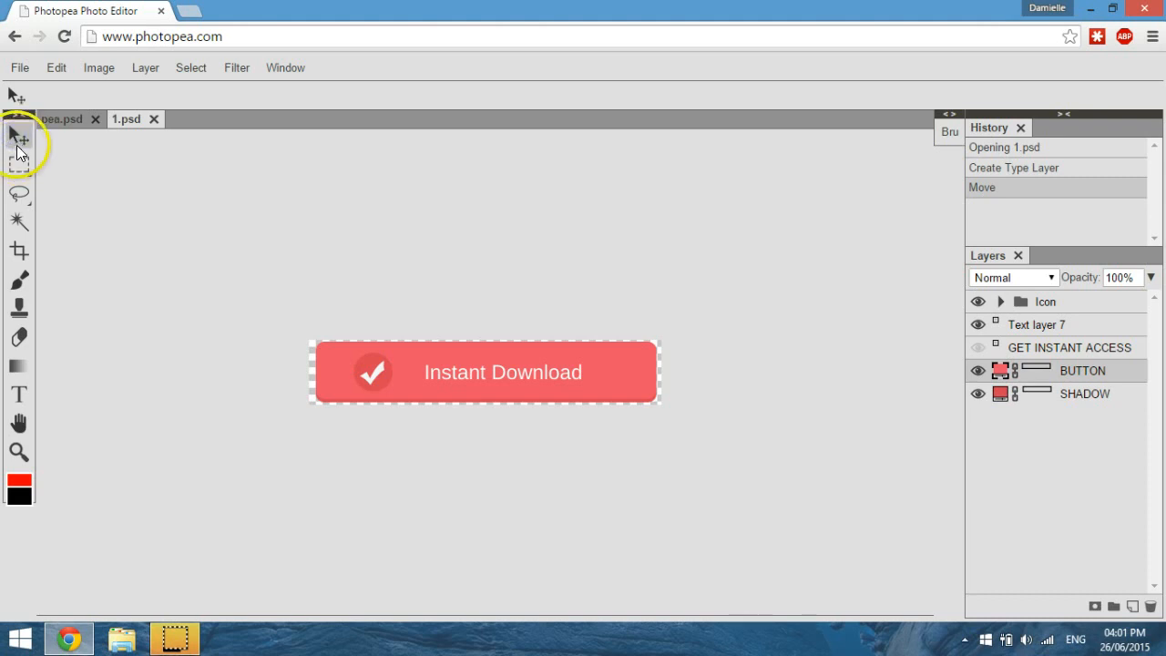
click(60, 70)
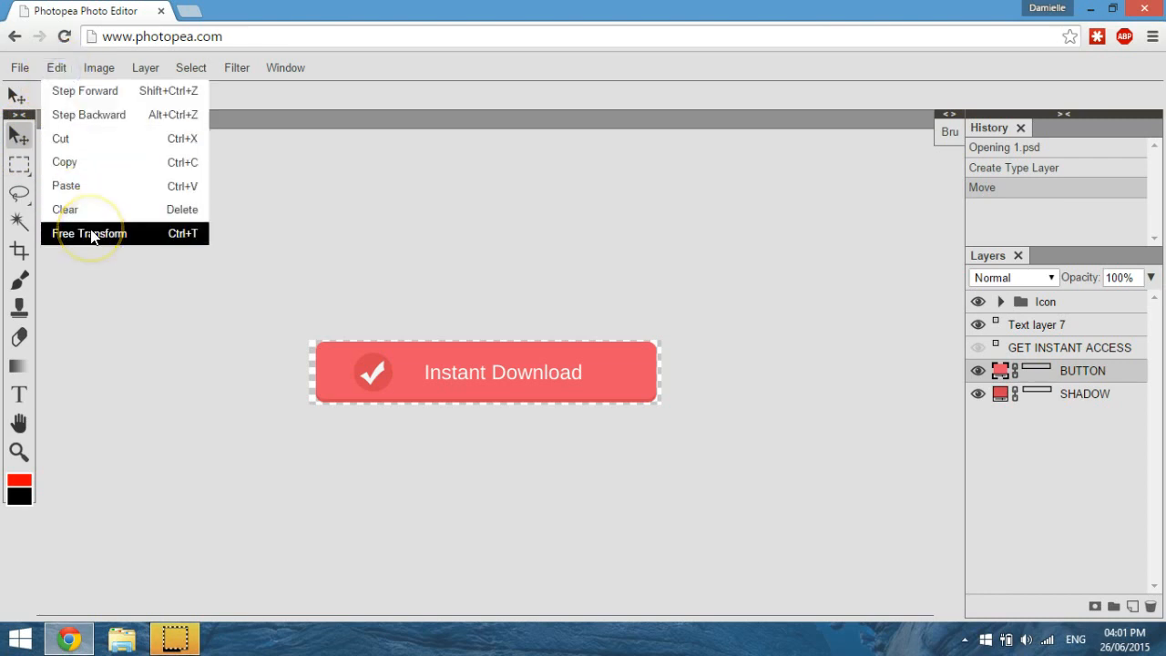
click(149, 234)
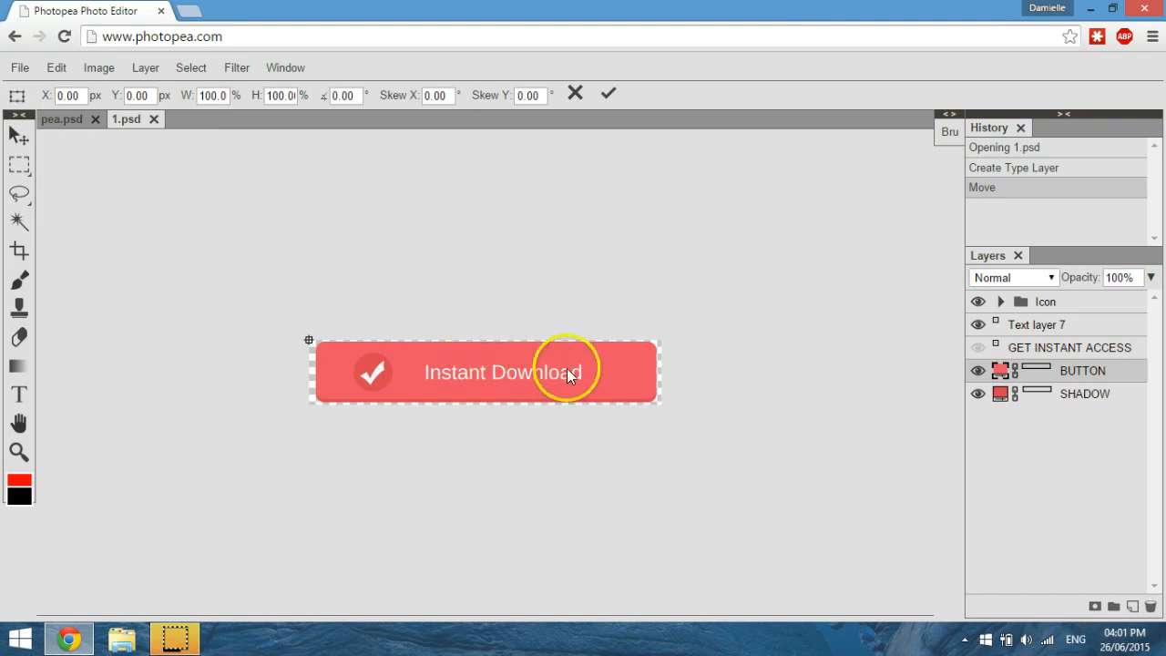
click(20, 135)
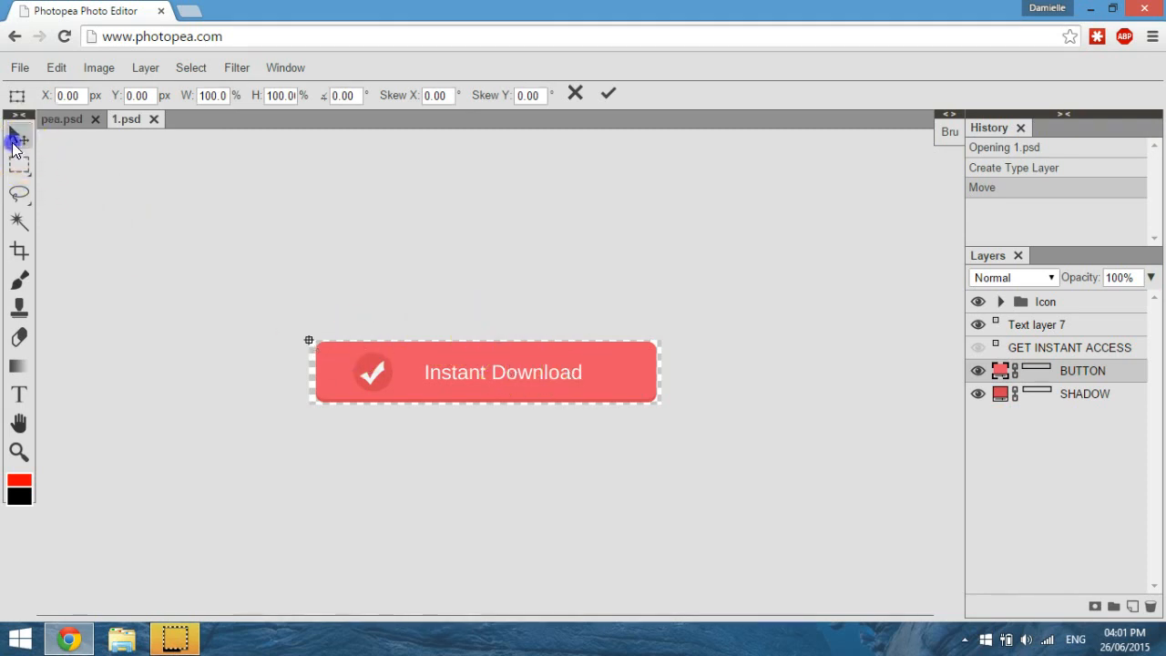
right_click(19, 164)
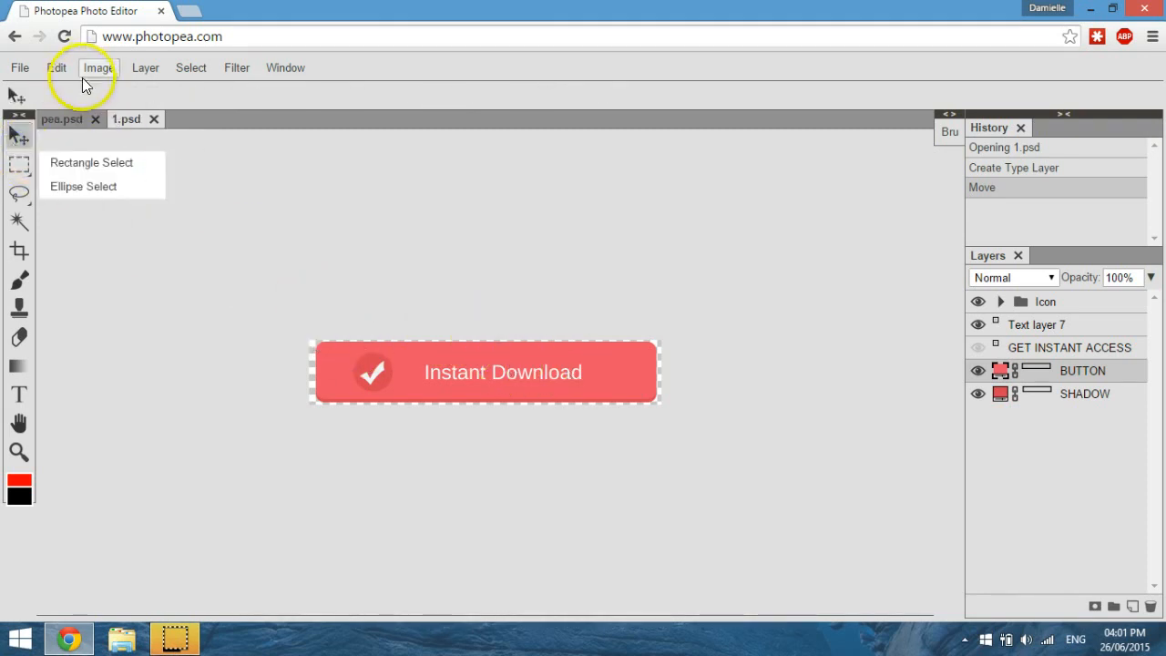
- Try to scale the BUTTON layer with Free Transform to about 99% width and 87% height, and discard the transform
click(60, 69)
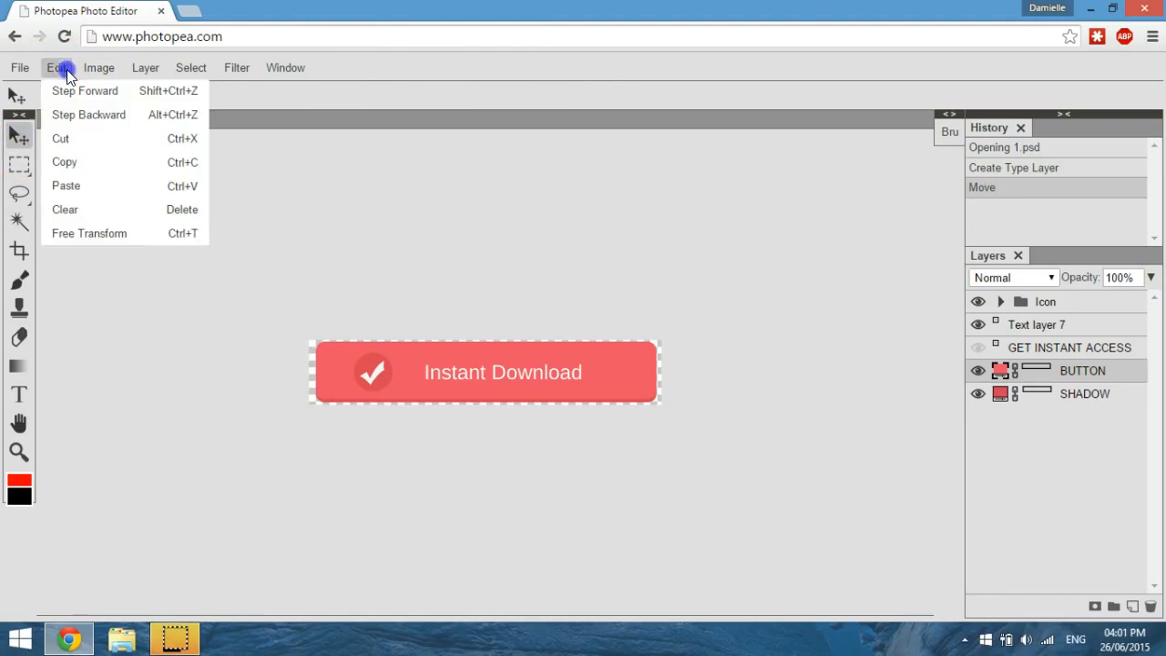
click(123, 234)
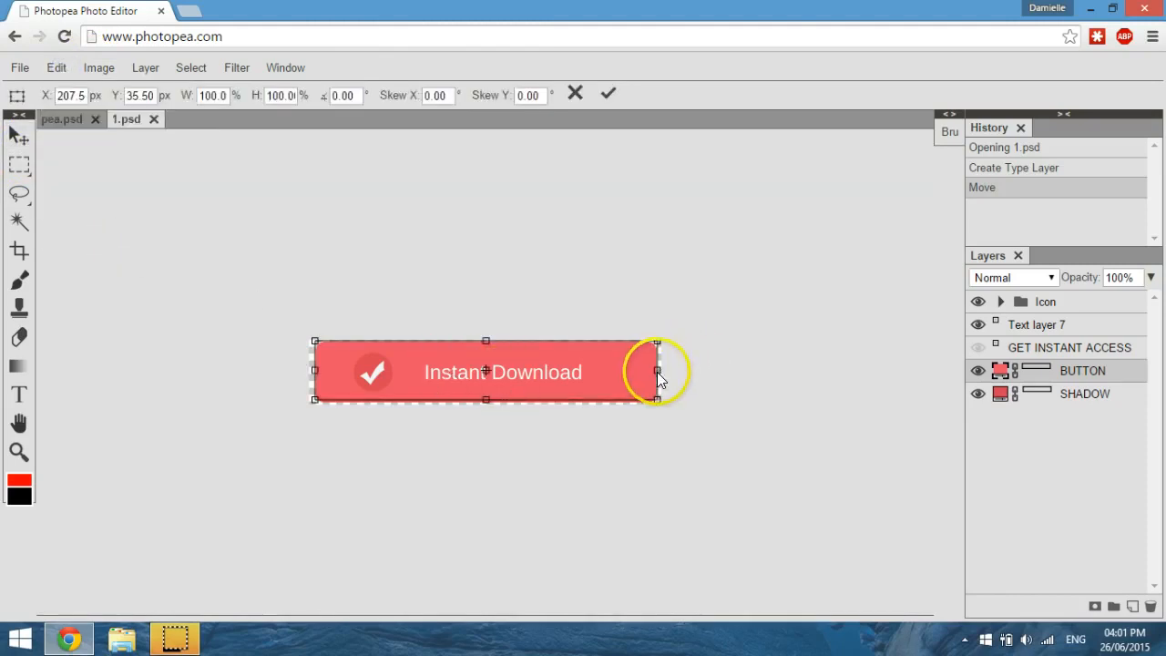
drag(661, 372, 611, 367)
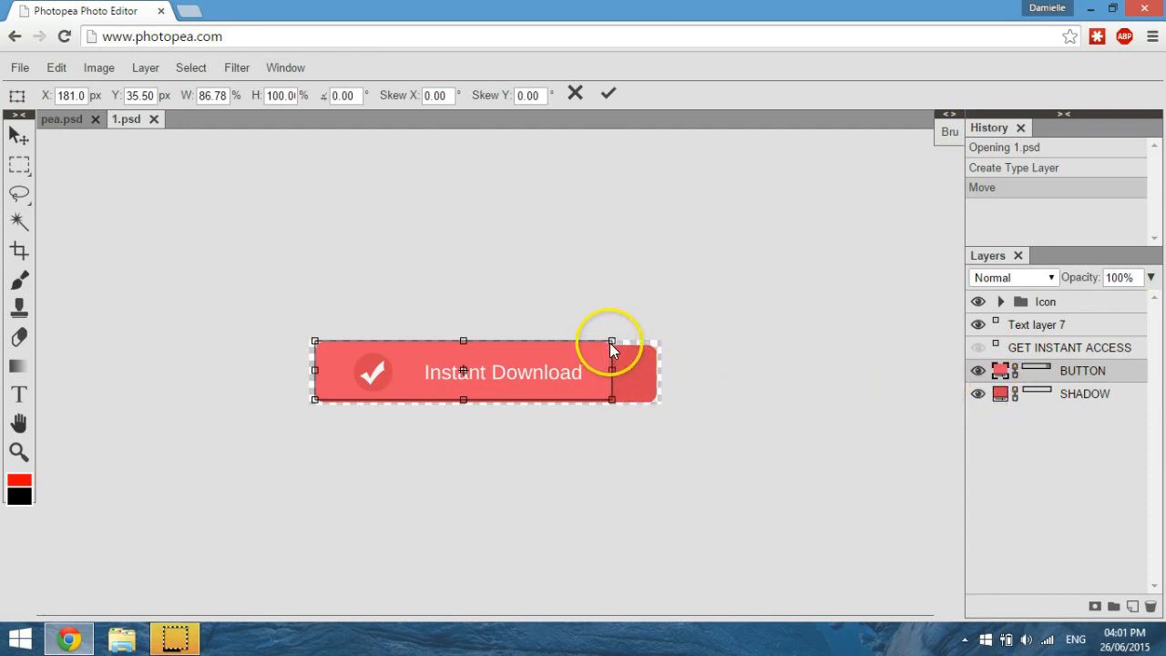
drag(611, 339, 656, 346)
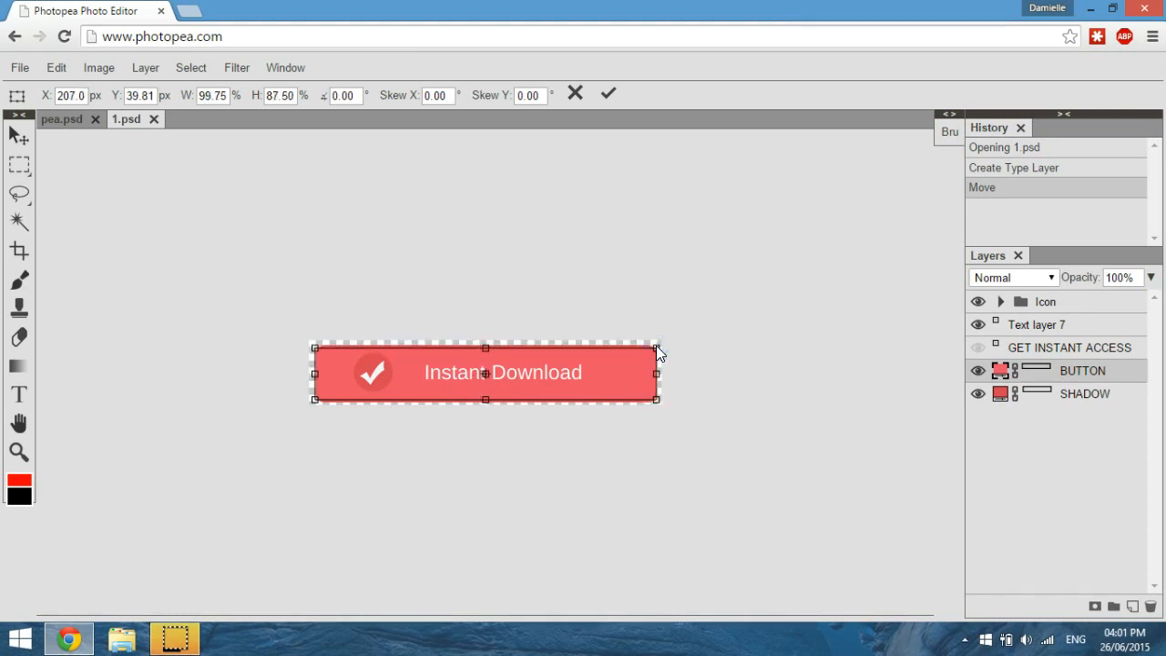
click(656, 345)
click(657, 398)
drag(657, 399, 626, 387)
drag(625, 392, 704, 391)
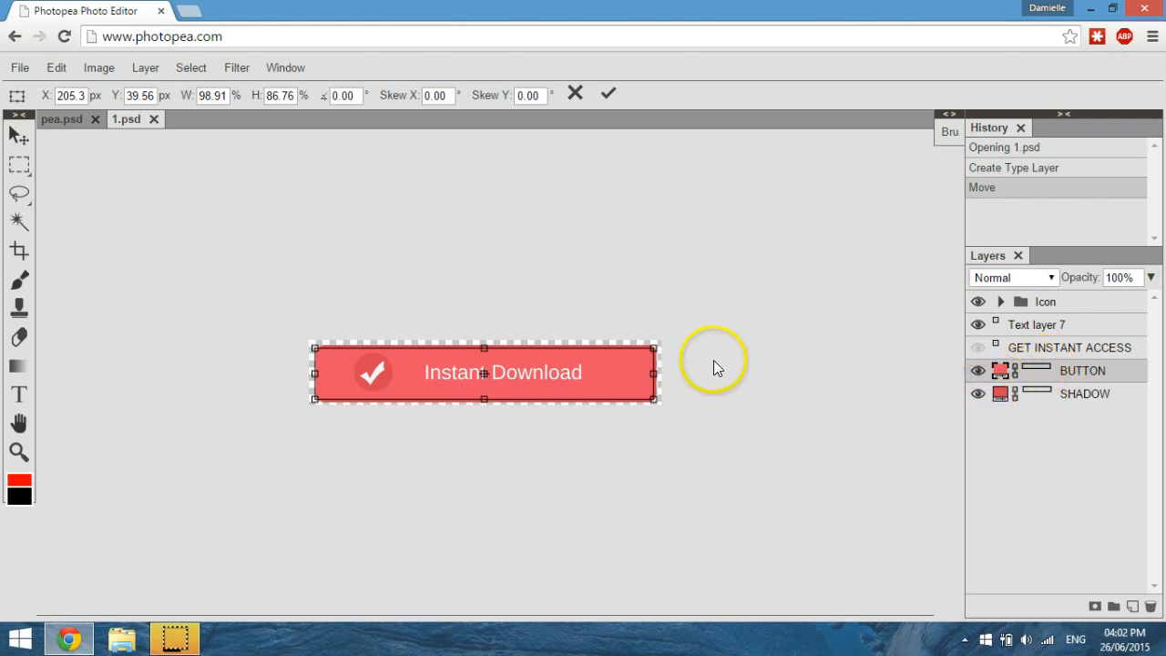
double_click(999, 399)
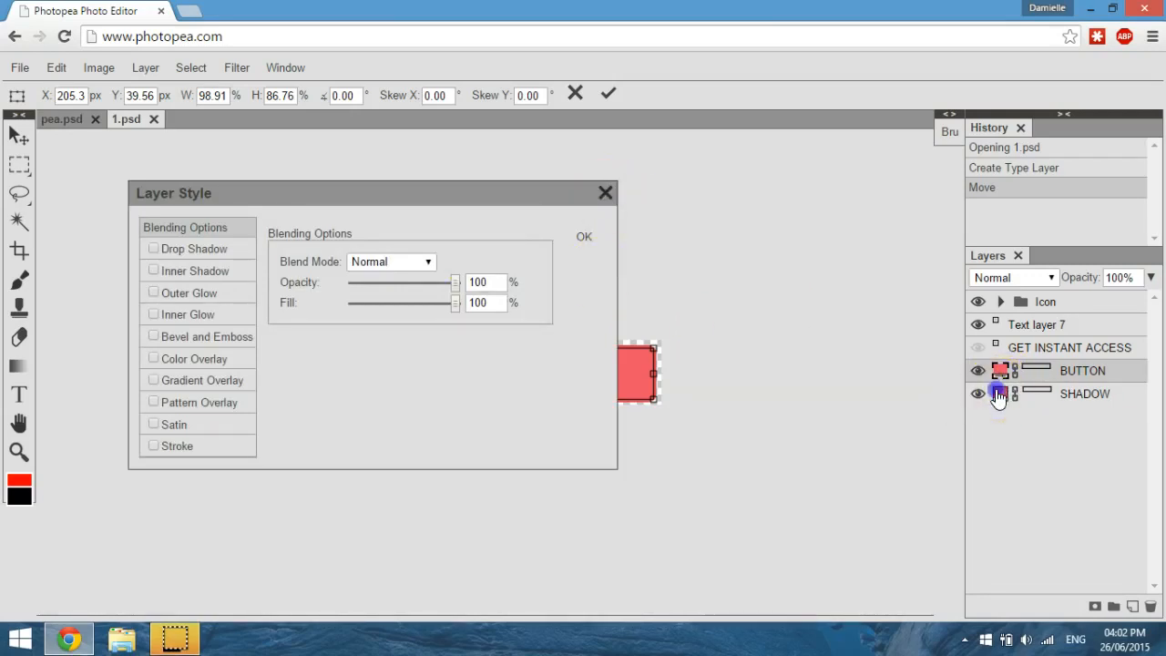
click(582, 235)
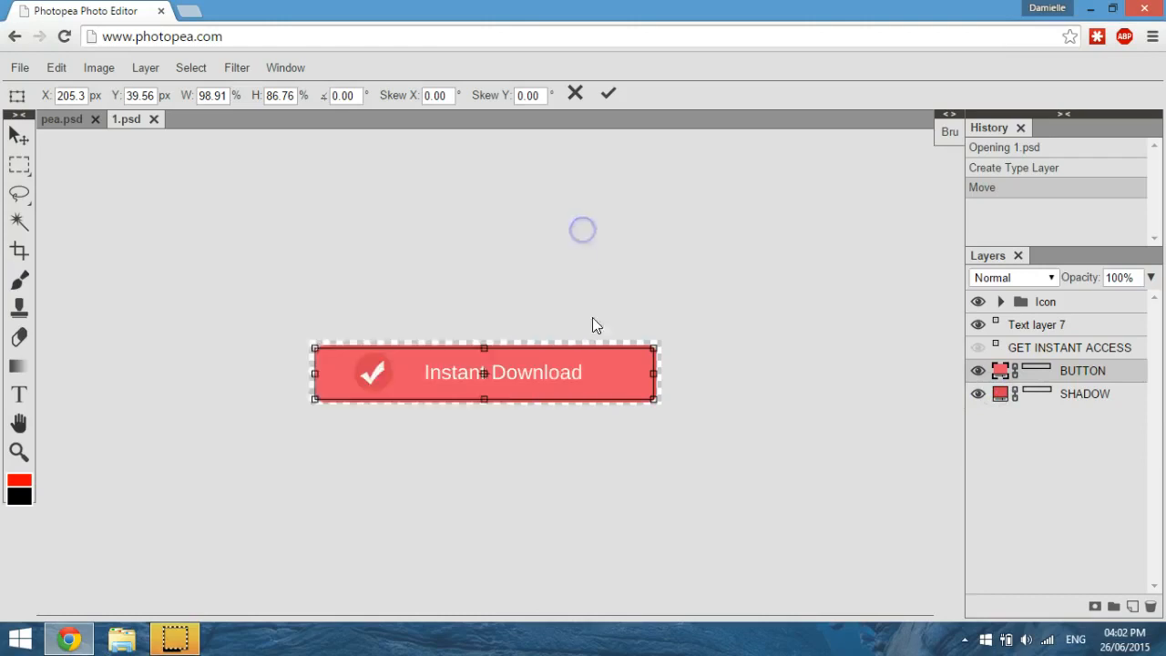
click(18, 135)
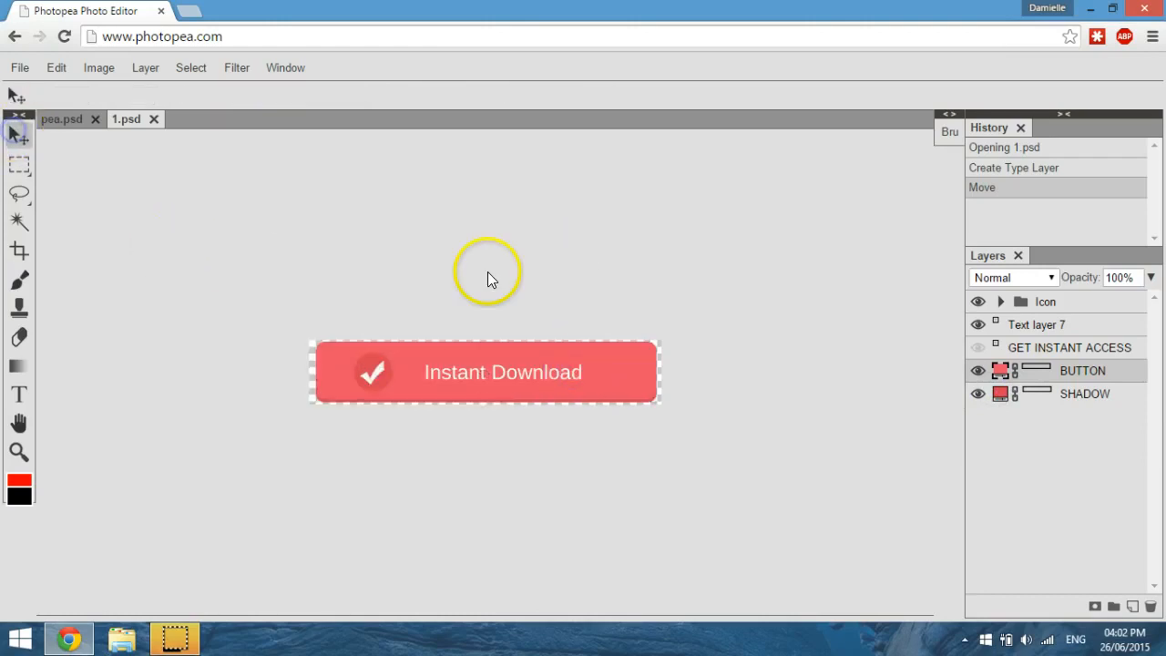
- Select the SHADOW layer and hide the BUTTON layer above it
click(1002, 394)
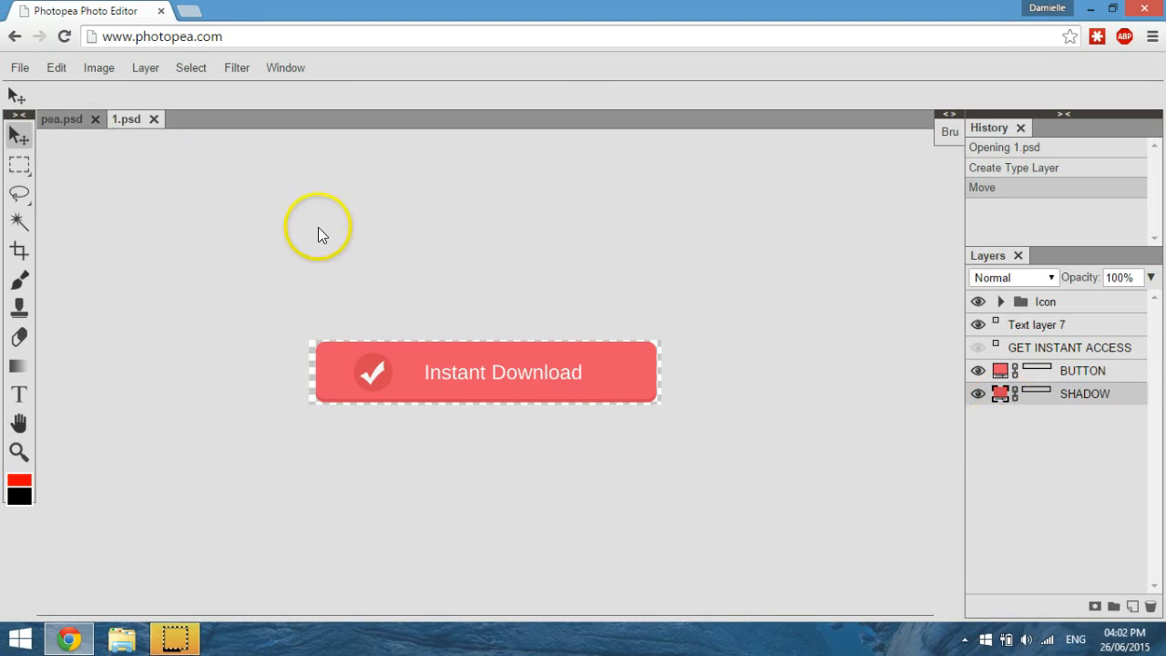
click(977, 370)
drag(978, 393, 996, 401)
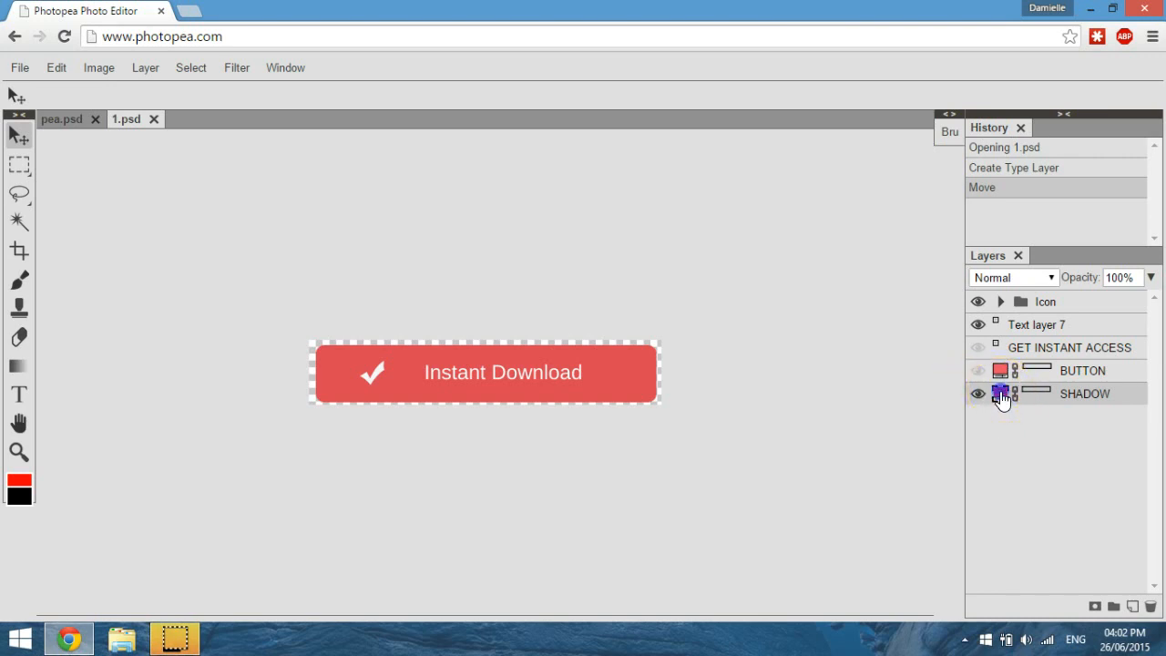
- Enable a Color Overlay in the SHADOW layer's style with Normal blending and 100% opacity, keeping the dialog clear of the button artwork
double_click(1002, 398)
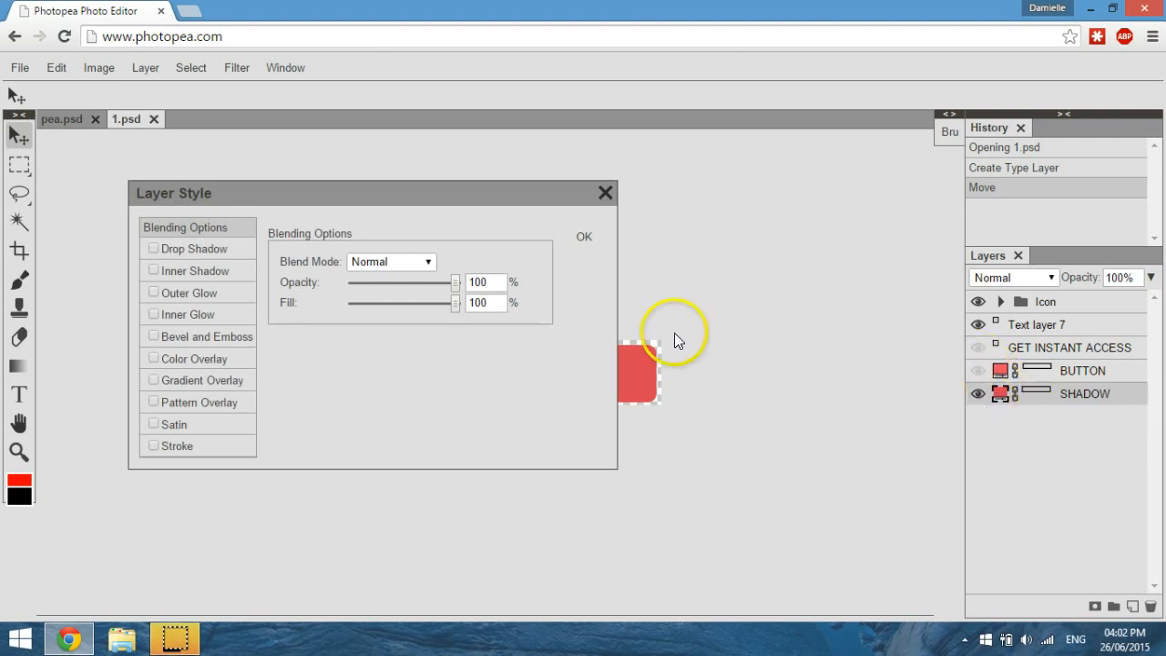
drag(225, 192, 459, 50)
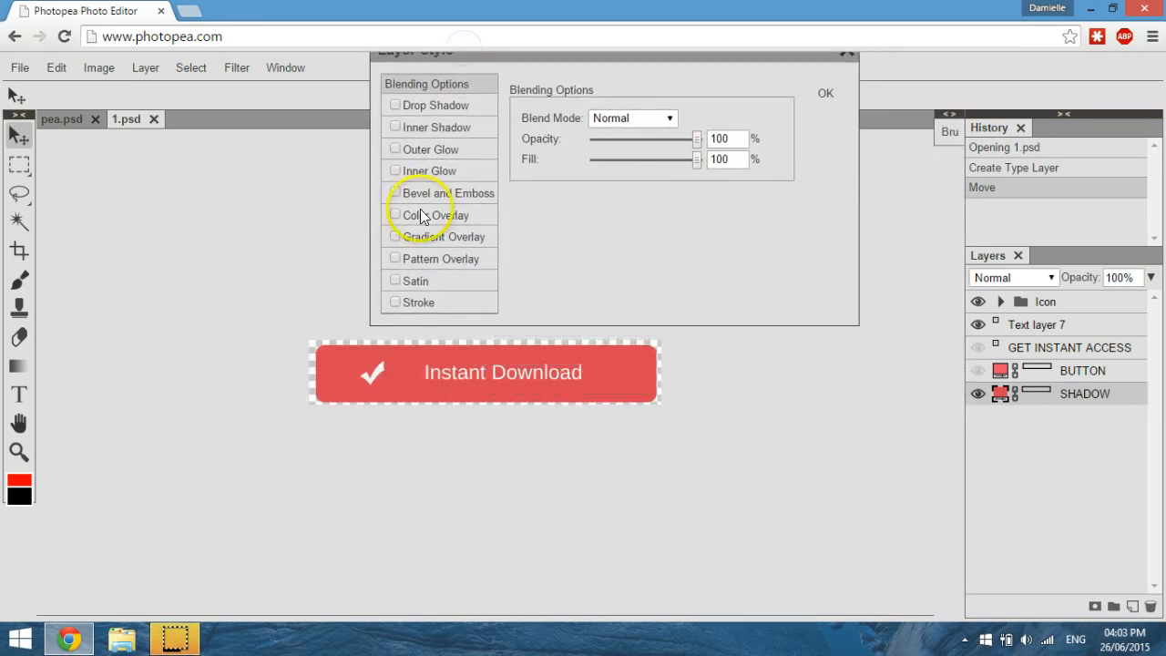
click(396, 216)
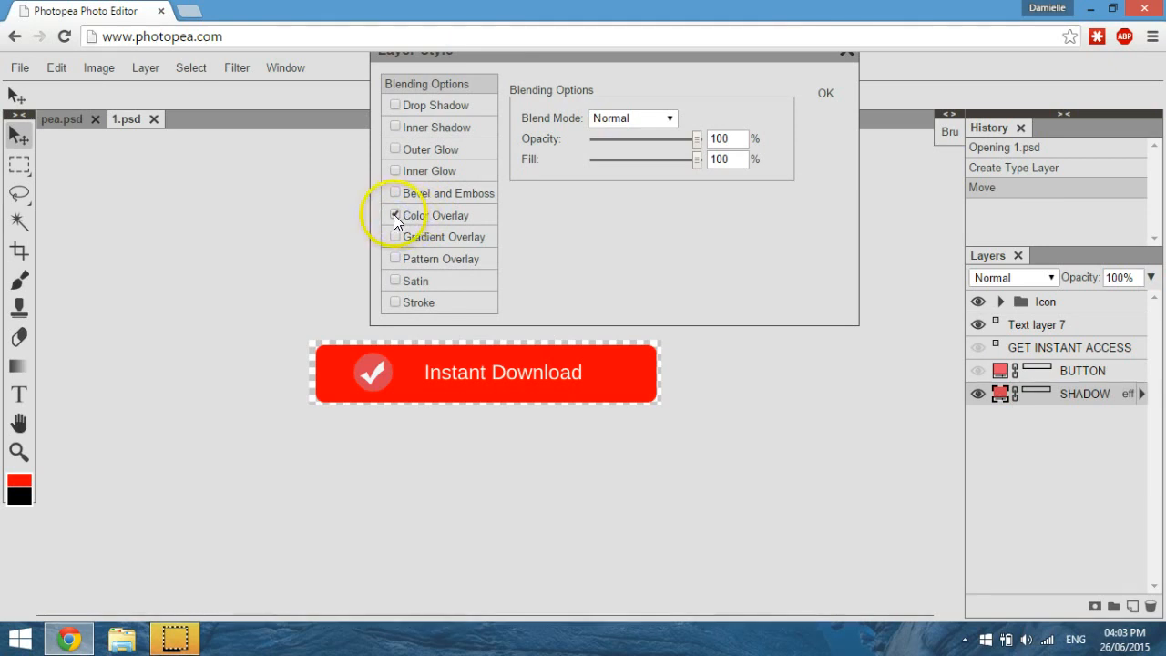
click(435, 215)
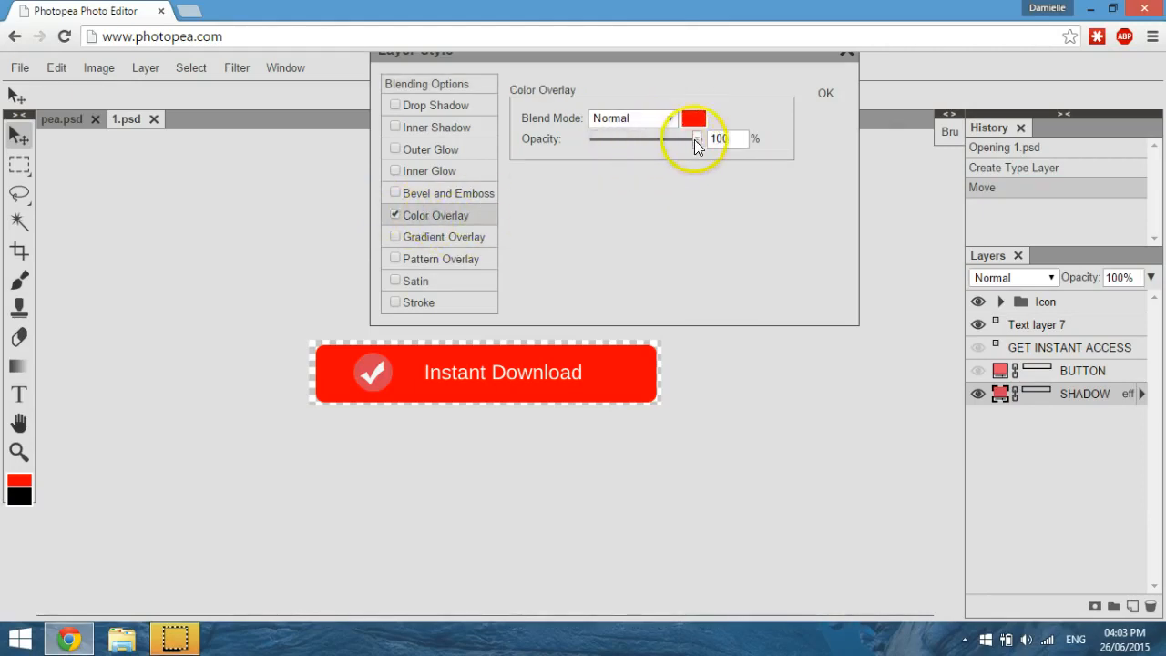
mouse_move(694, 139)
mouse_down()
mouse_move(620, 138)
mouse_move(709, 142)
mouse_up()
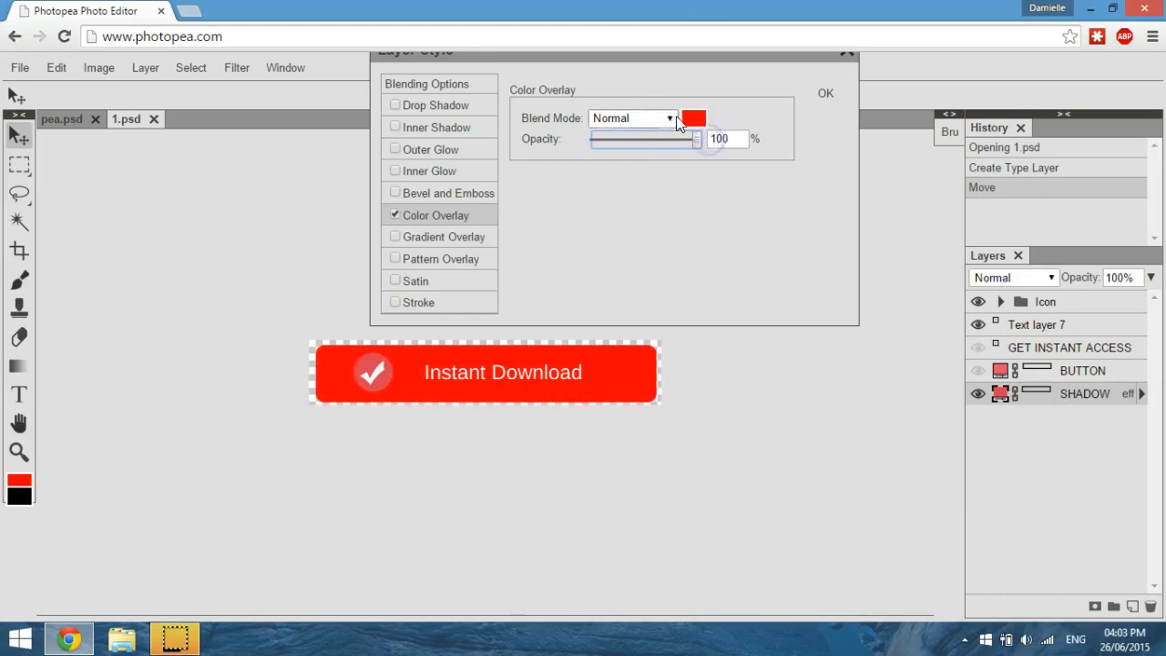
click(672, 118)
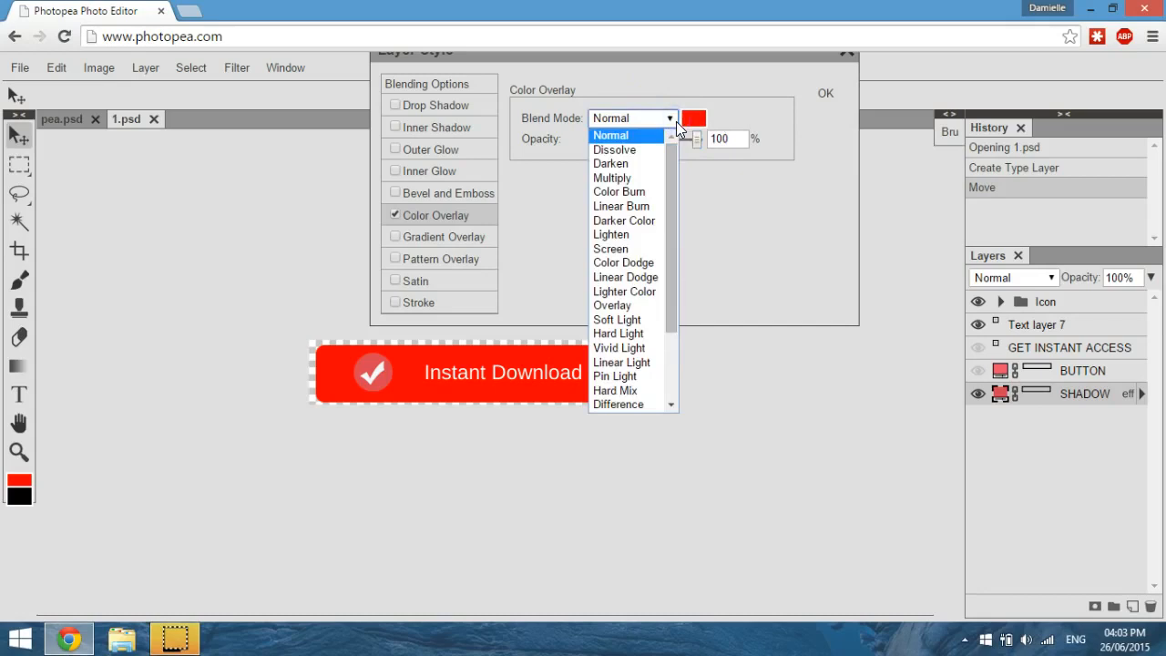
click(725, 106)
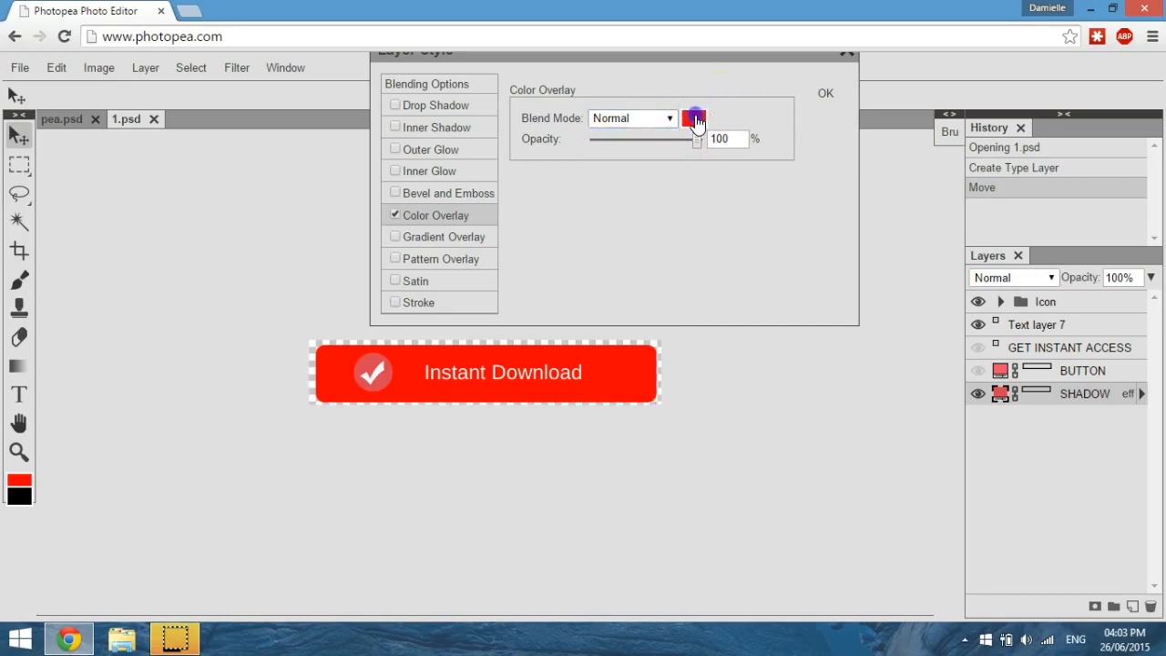
- Set the SHADOW layer's Color Overlay to a very dark navy, hex 051021
click(694, 119)
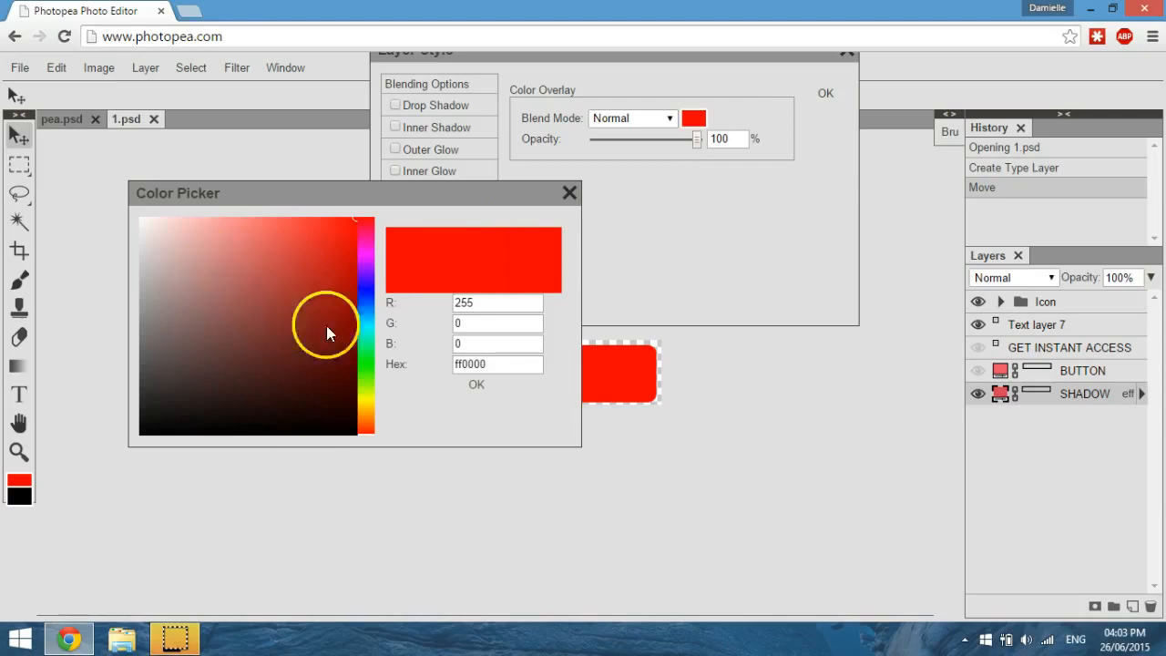
click(365, 306)
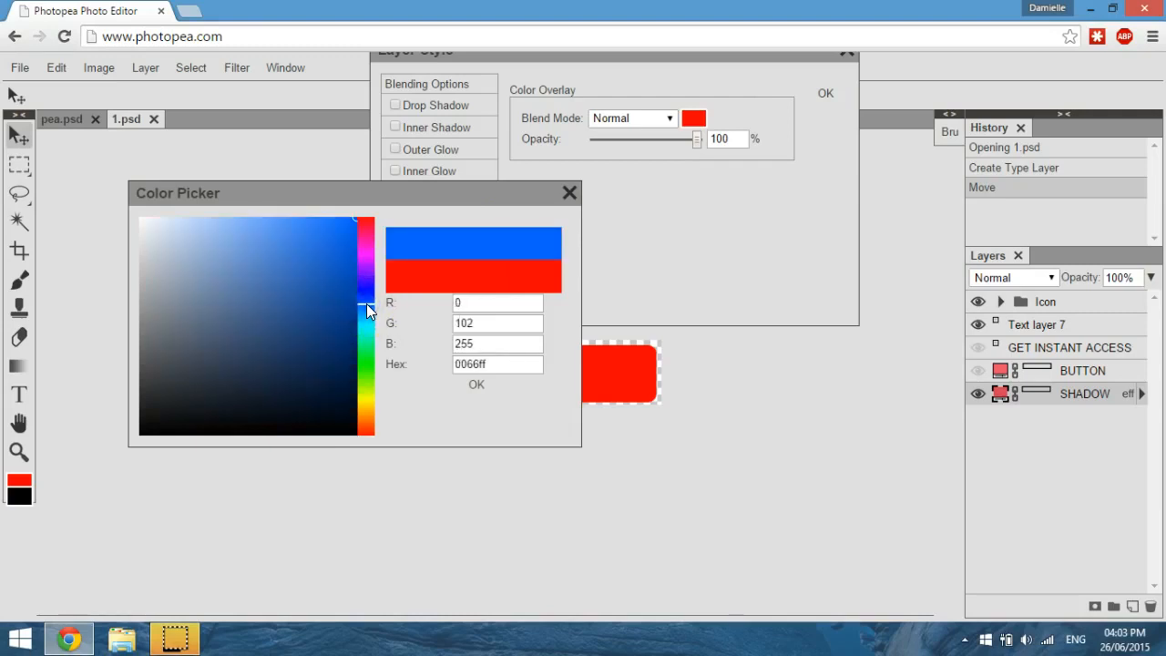
click(315, 416)
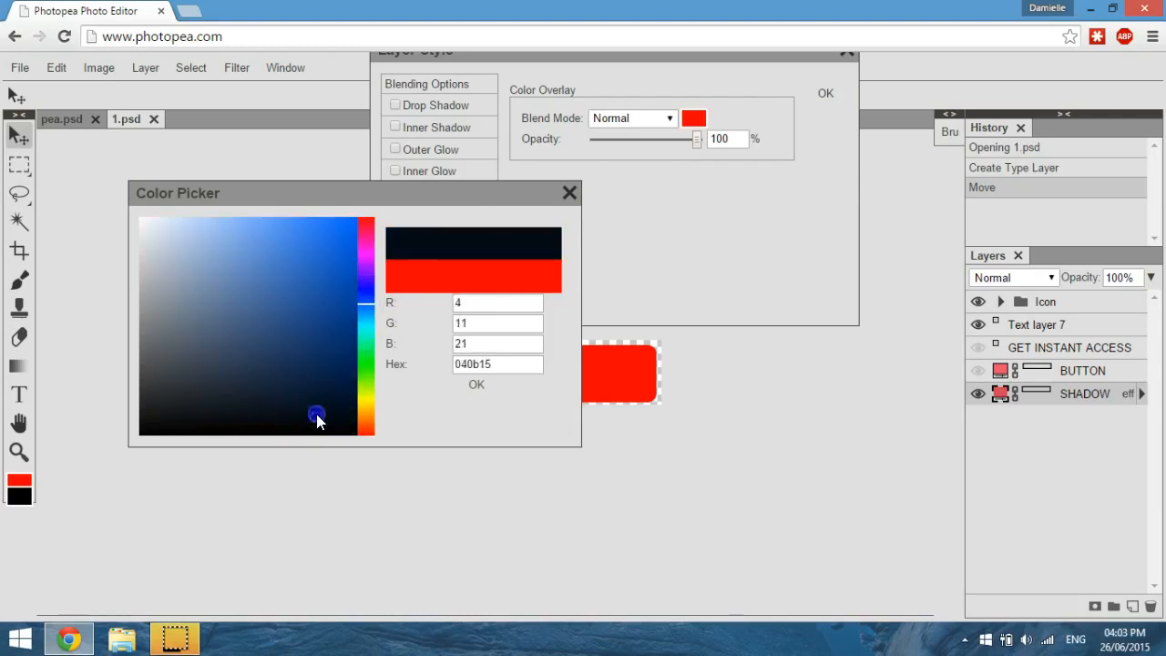
drag(316, 414, 325, 406)
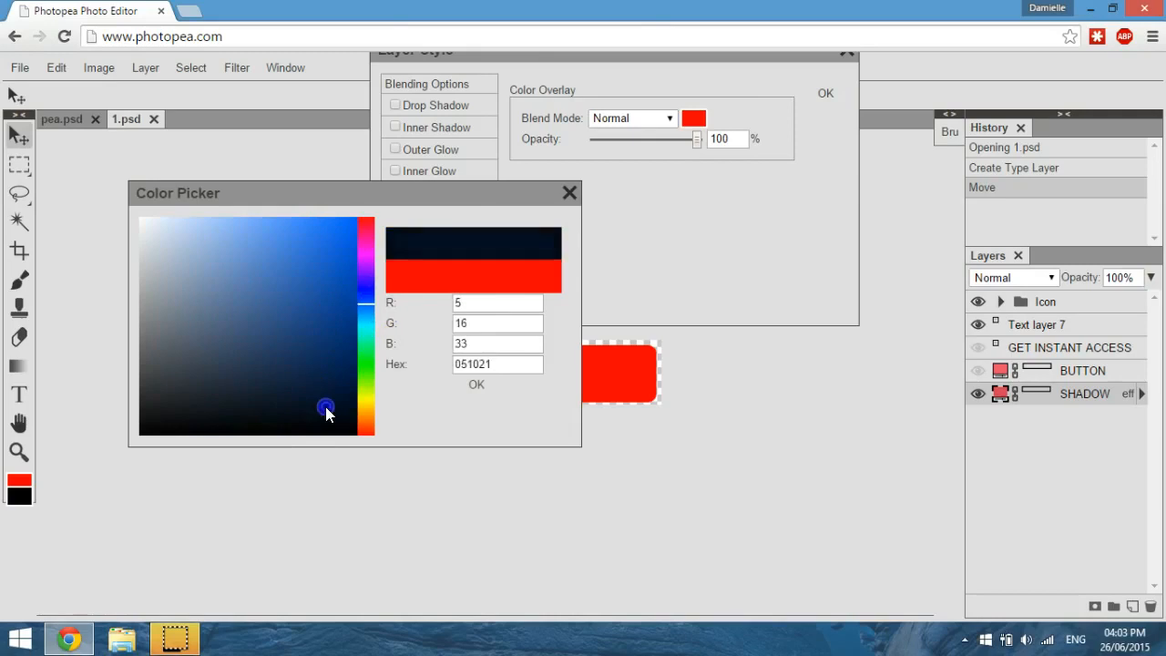
click(480, 388)
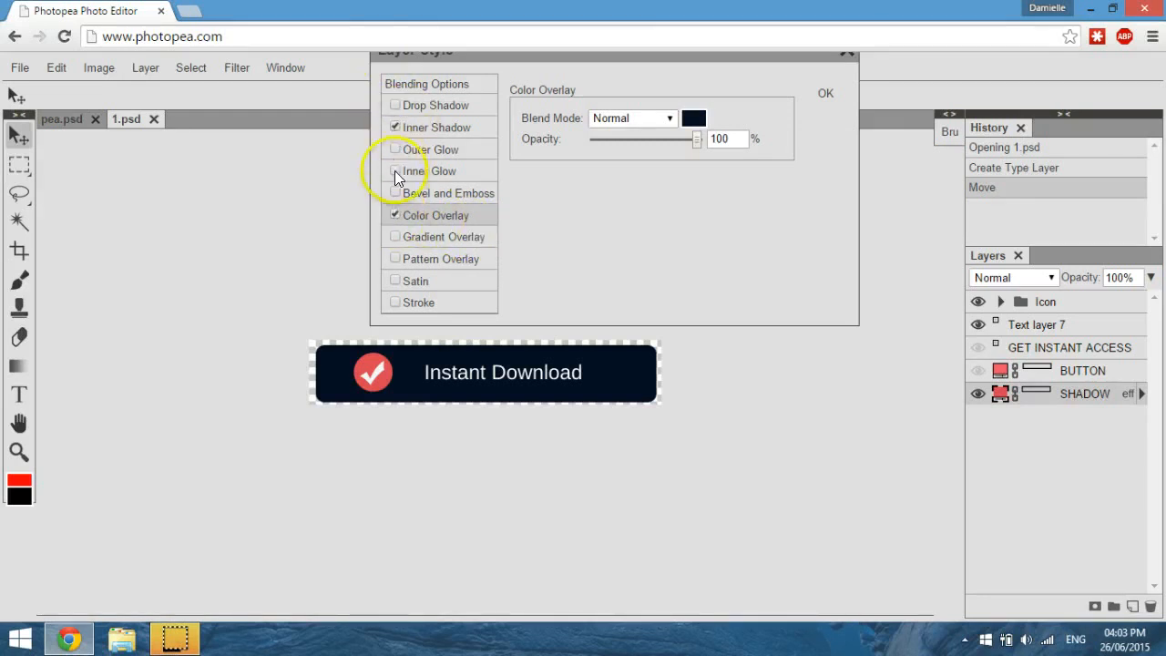
- Compare the SHADOW layer with and without its Color Overlay, and change the overlay colour to medium blue, hex 1b55af
click(396, 215)
click(396, 215)
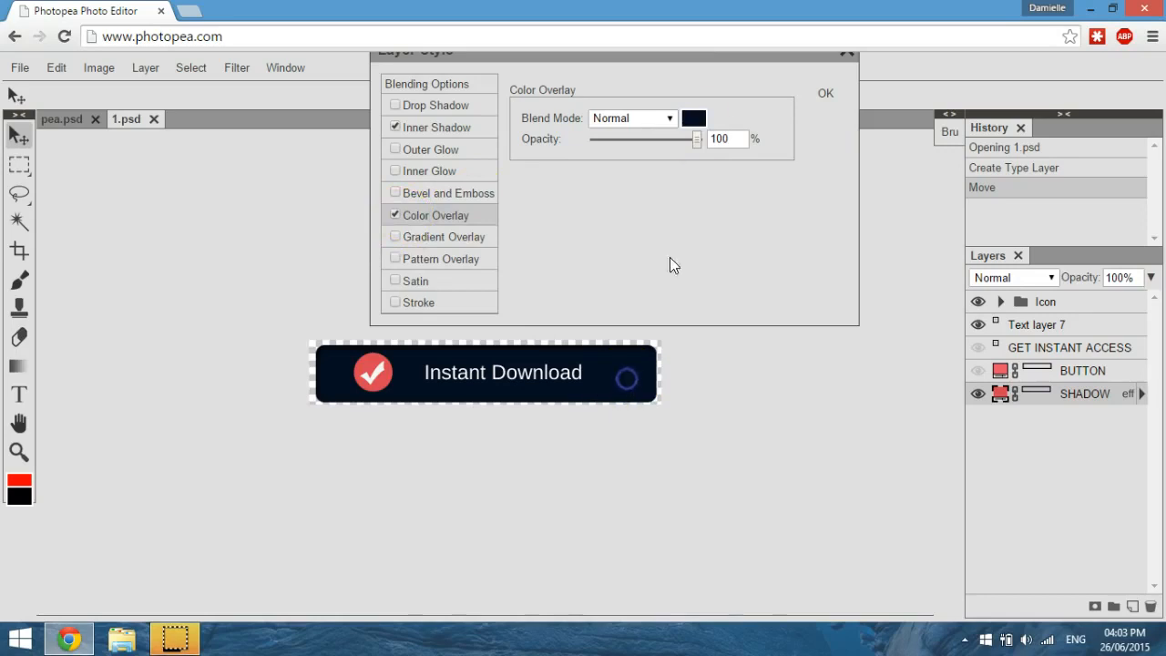
click(695, 118)
click(323, 285)
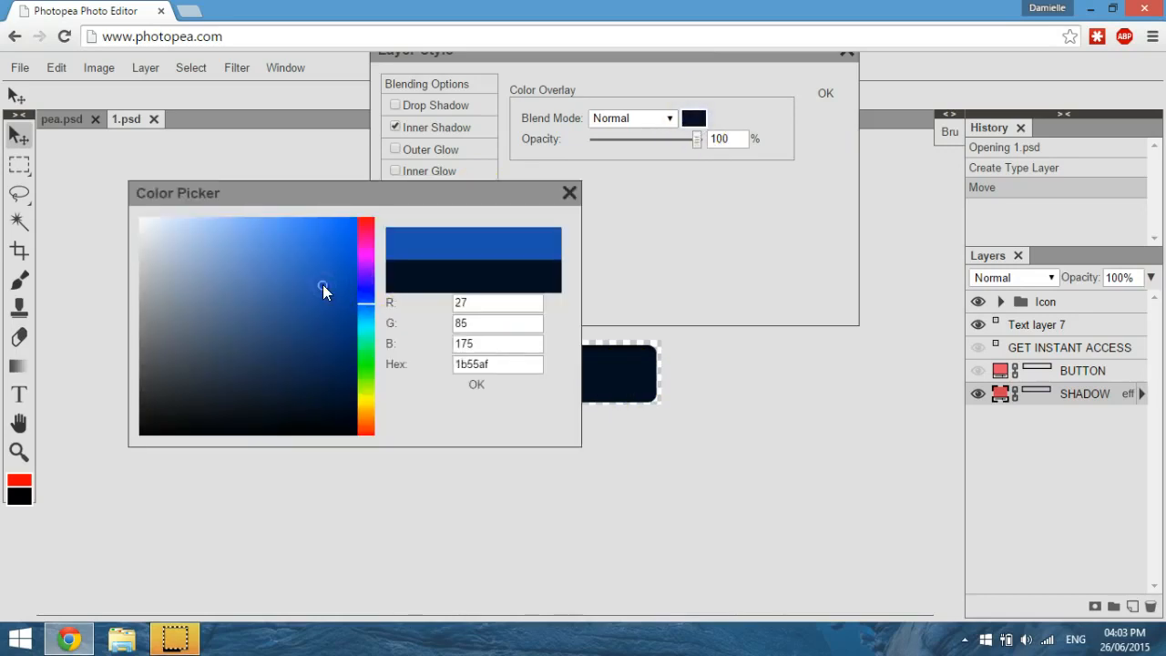
click(483, 386)
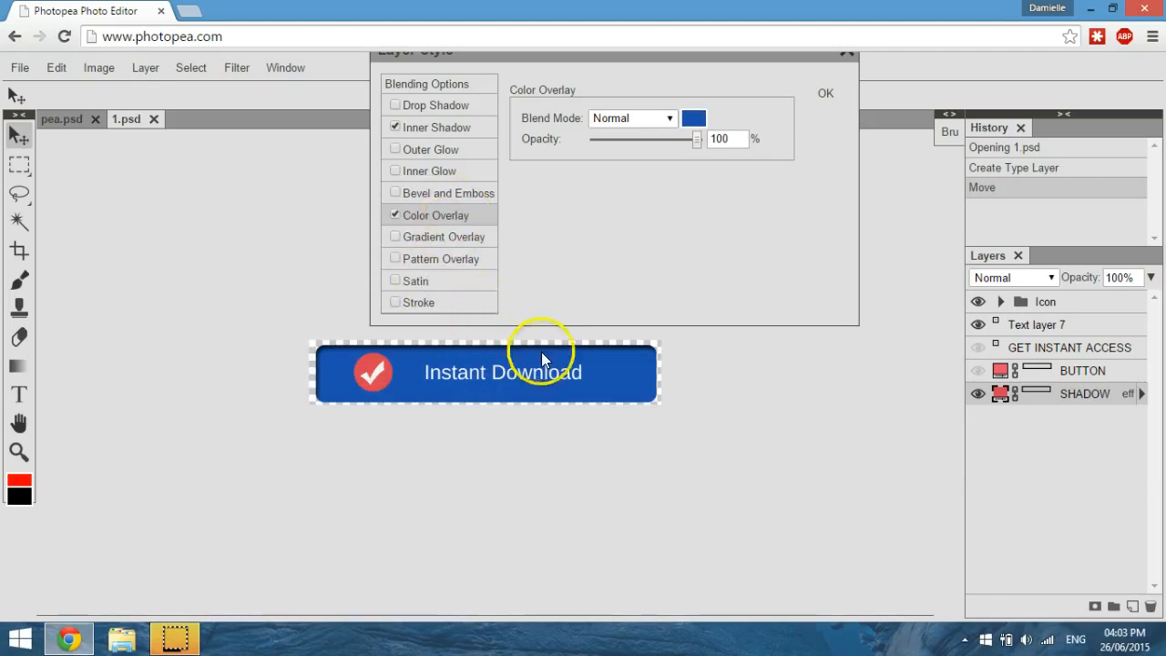
- Swap the SHADOW layer's Inner Shadow for Bevel and Emboss after previewing the Drop Shadow, Outer Glow and Inner Glow effects
click(394, 125)
click(395, 106)
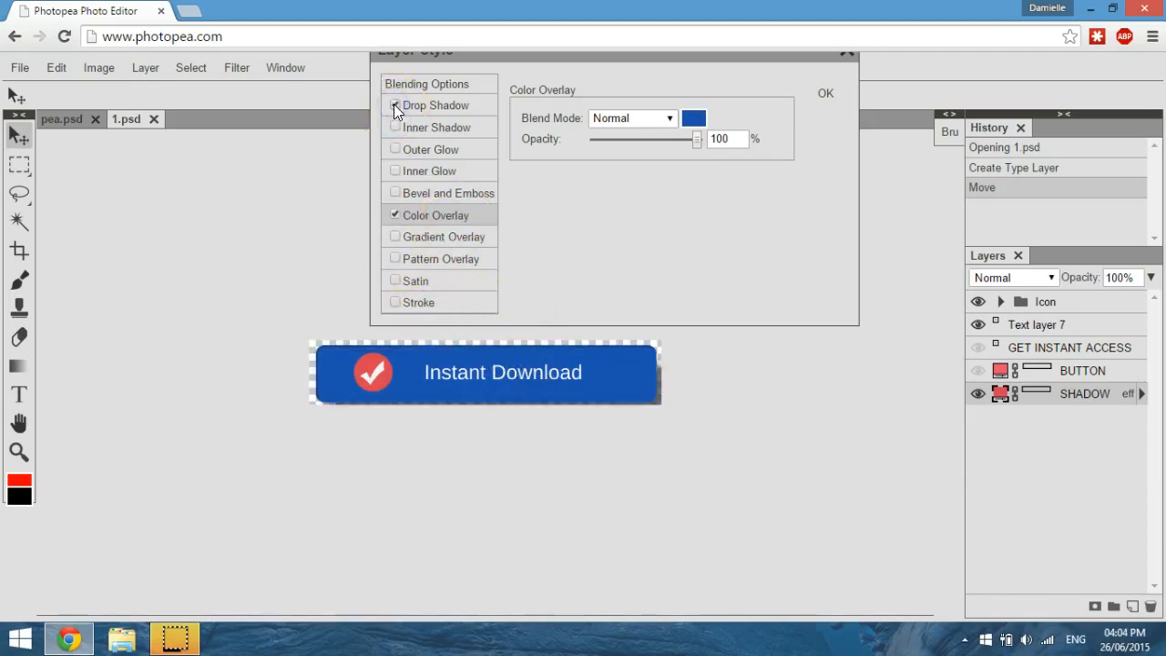
click(394, 106)
click(394, 127)
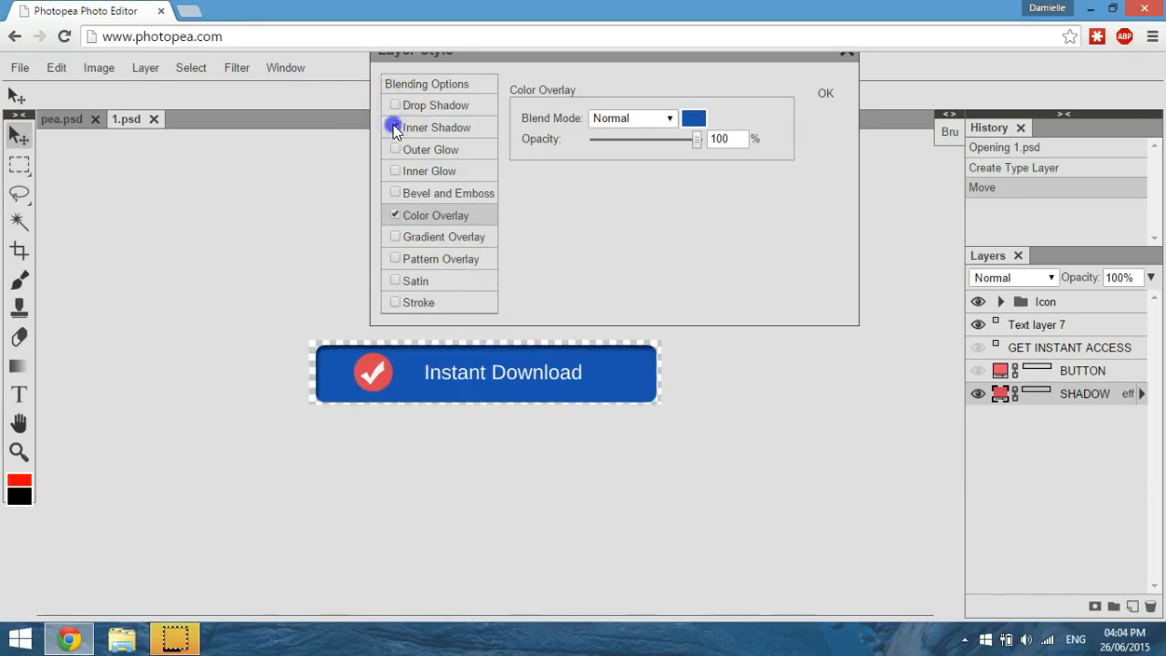
click(393, 127)
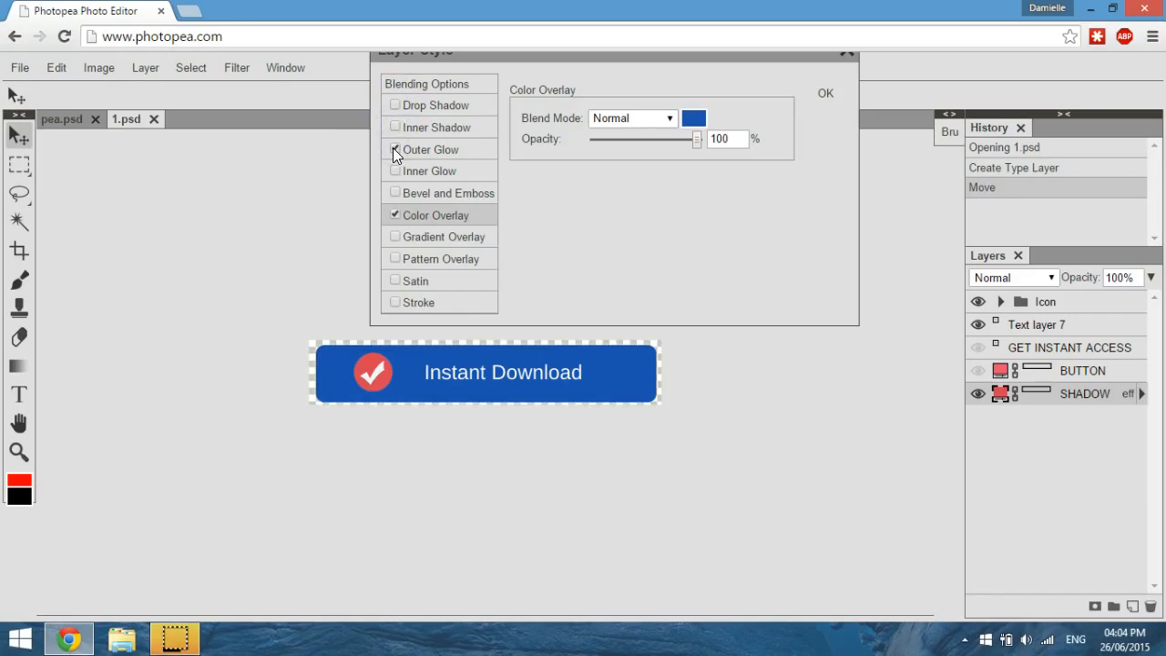
click(394, 170)
click(394, 170)
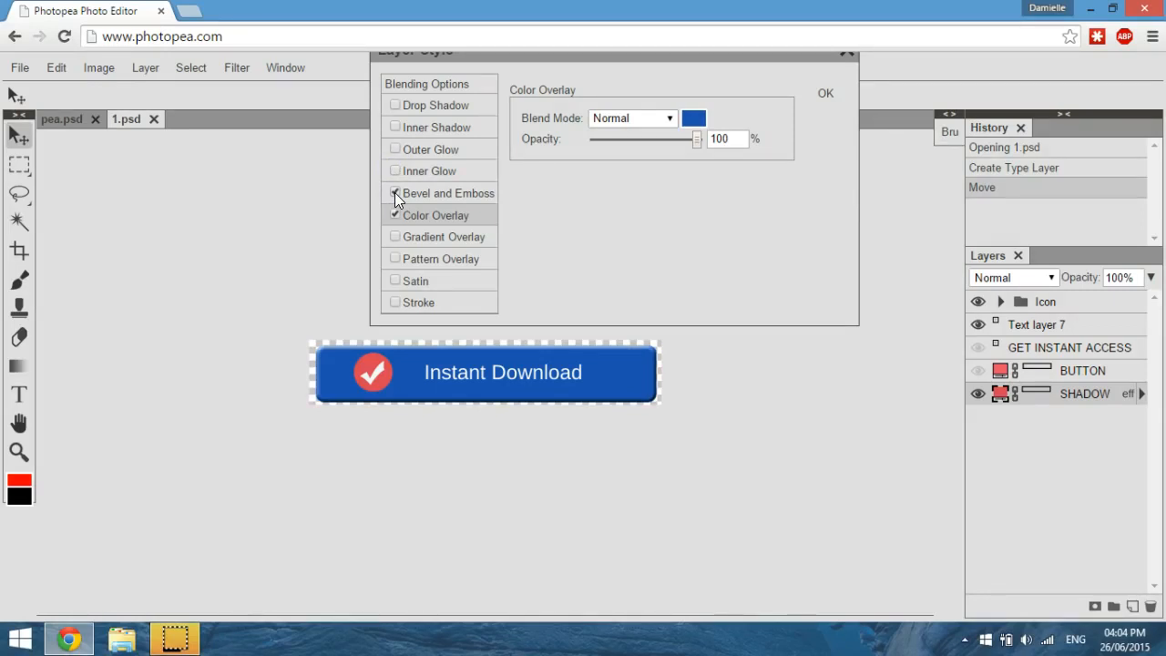
- Replace the SHADOW layer's Color Overlay with a Gradient Overlay and show the gradient's settings
click(396, 232)
click(395, 237)
click(394, 215)
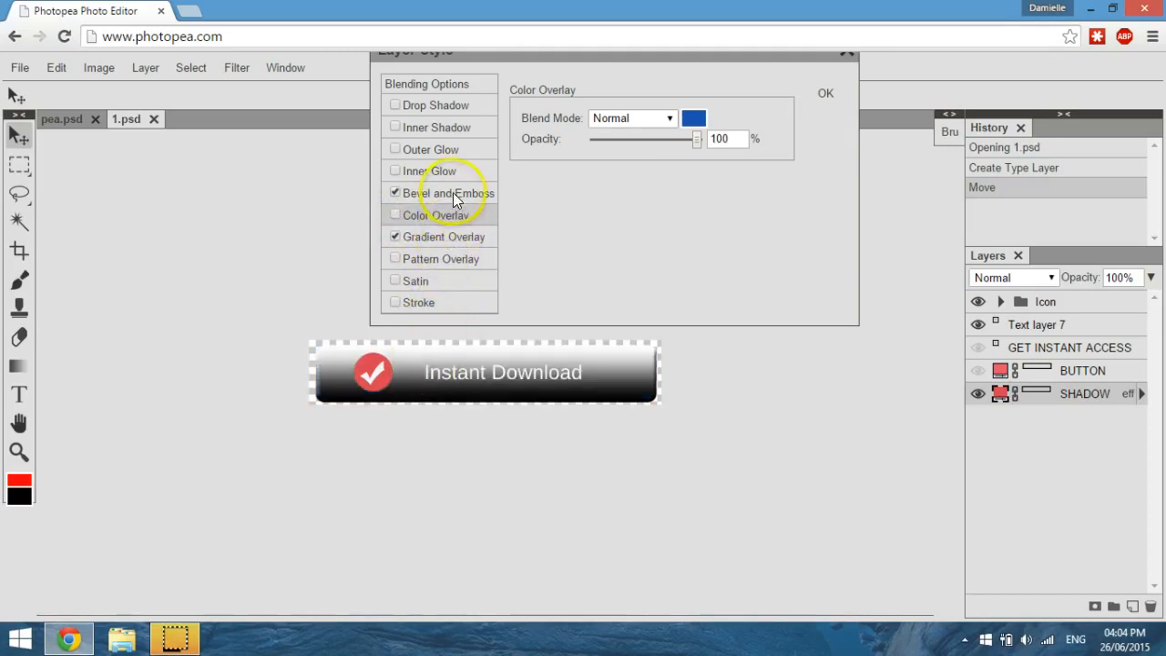
click(444, 238)
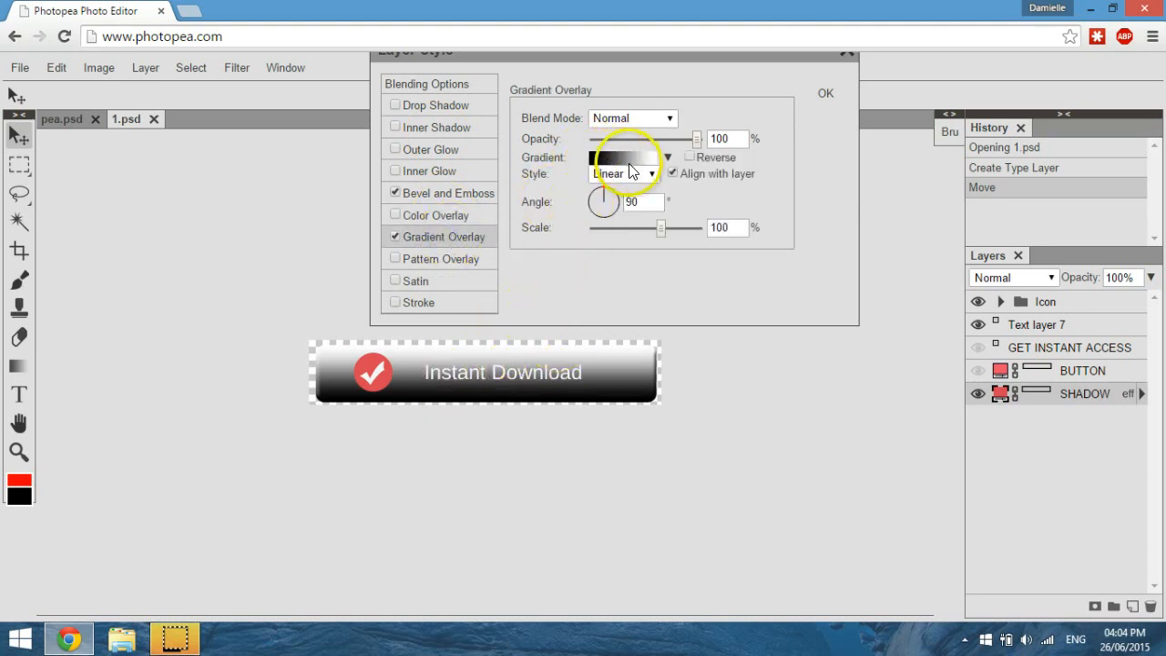
- Change the black colour stop at 0% in the Gradient Overlay to medium blue, hex 1e54a8, and apply the gradient
click(601, 161)
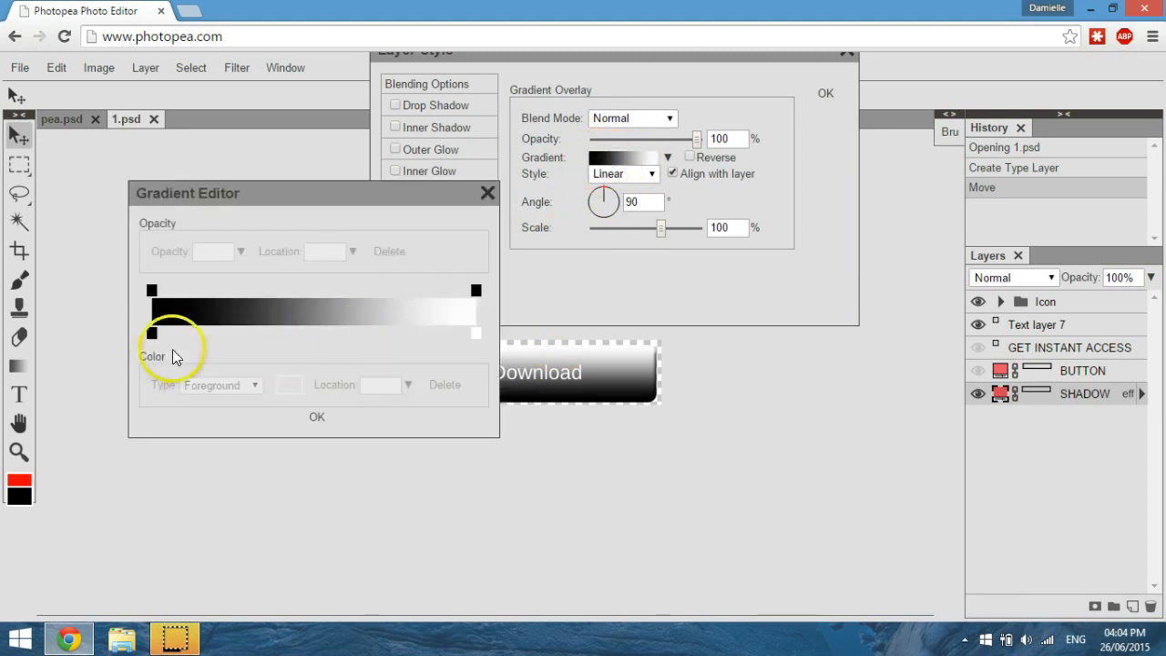
click(151, 334)
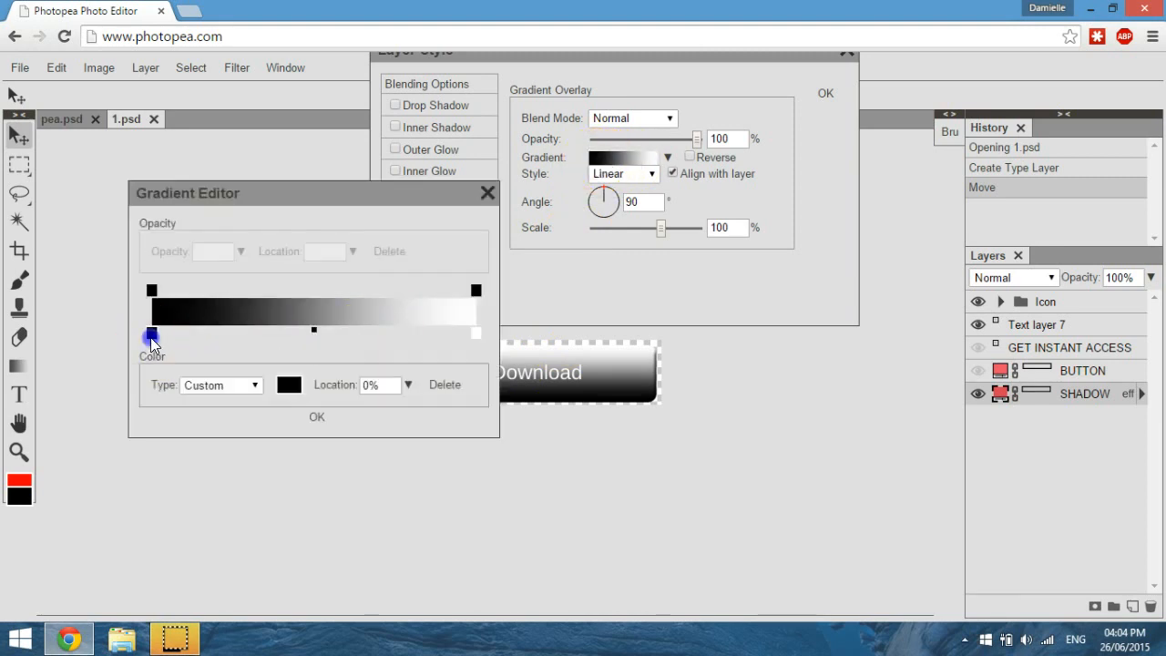
click(290, 387)
click(318, 292)
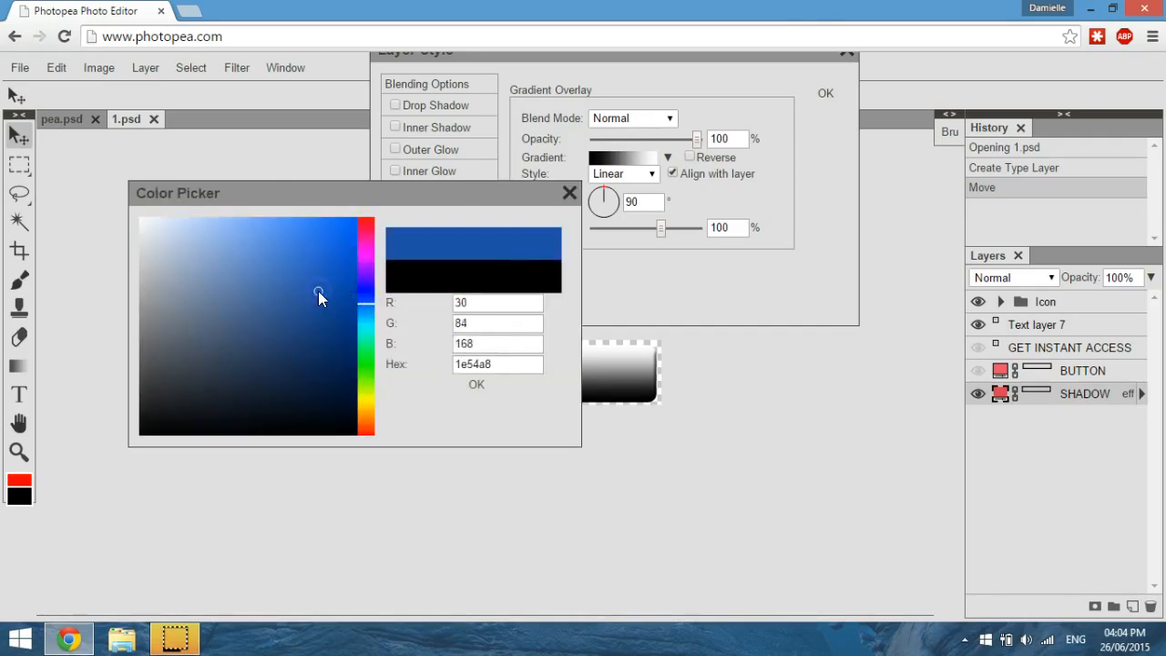
click(475, 387)
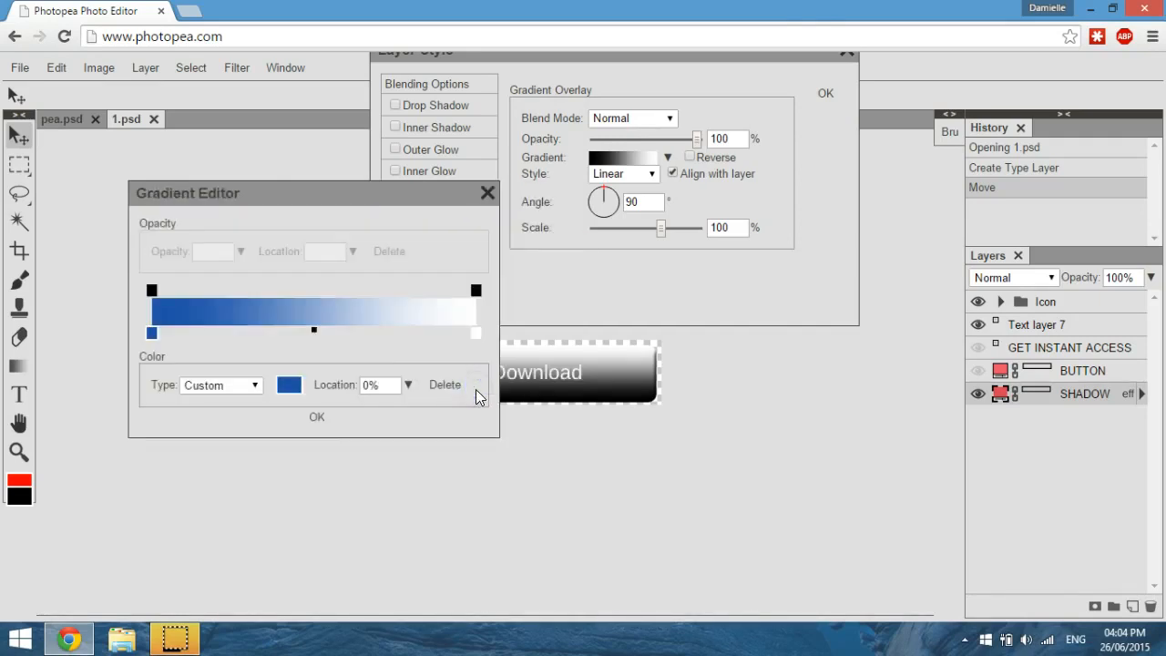
click(314, 416)
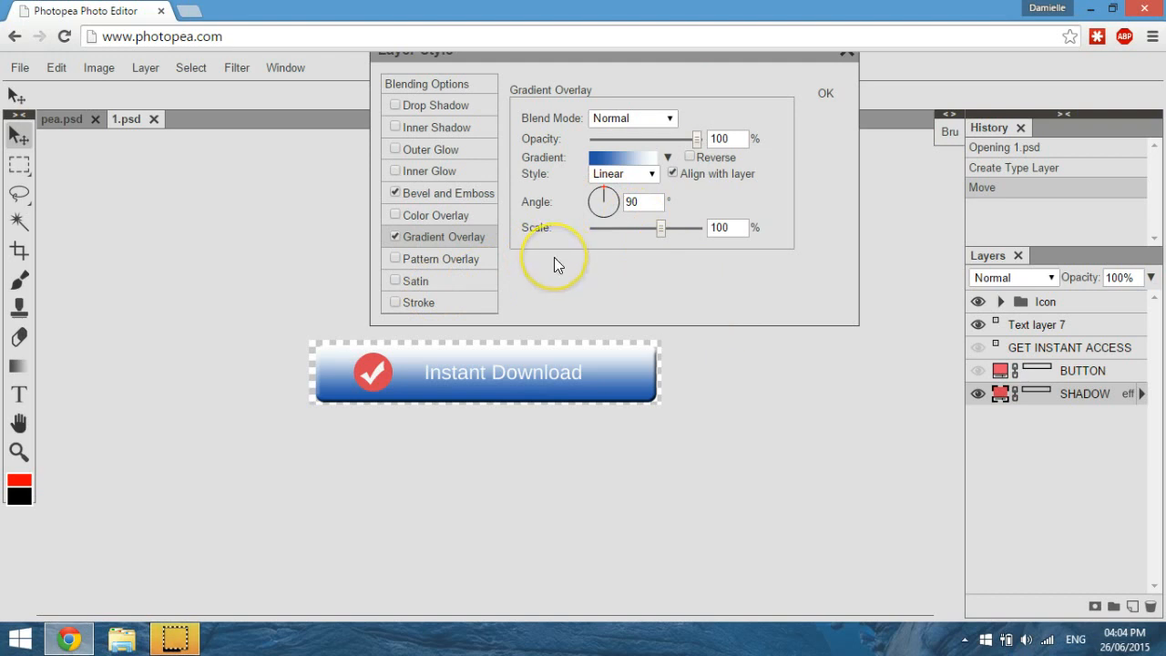
- Turn off the SHADOW layer's Gradient Overlay and briefly preview the Satin effect
click(395, 236)
click(396, 281)
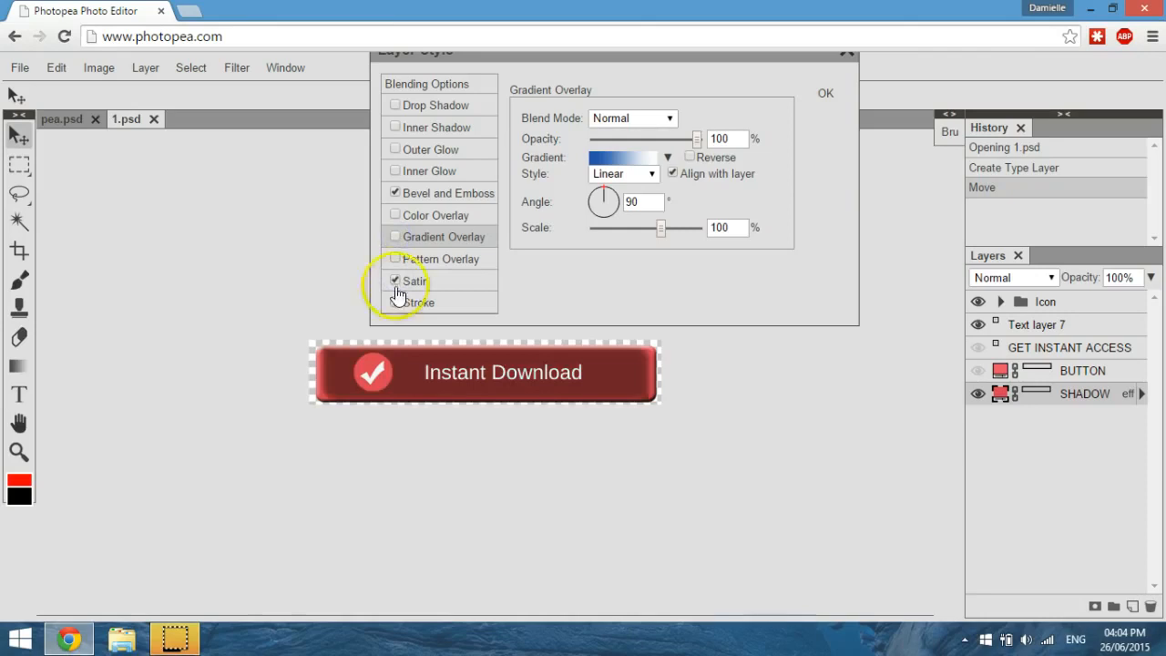
click(395, 281)
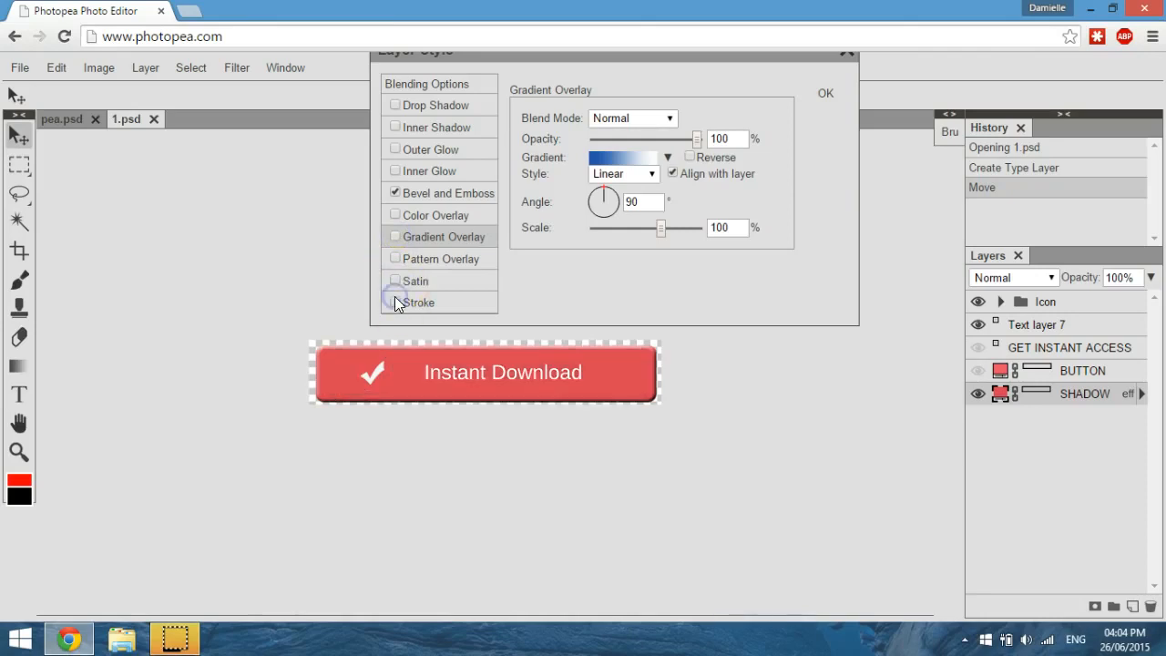
- Add a black 3 px outside Stroke at 100% opacity to the SHADOW layer, apply the layer style and close its dialog
click(394, 301)
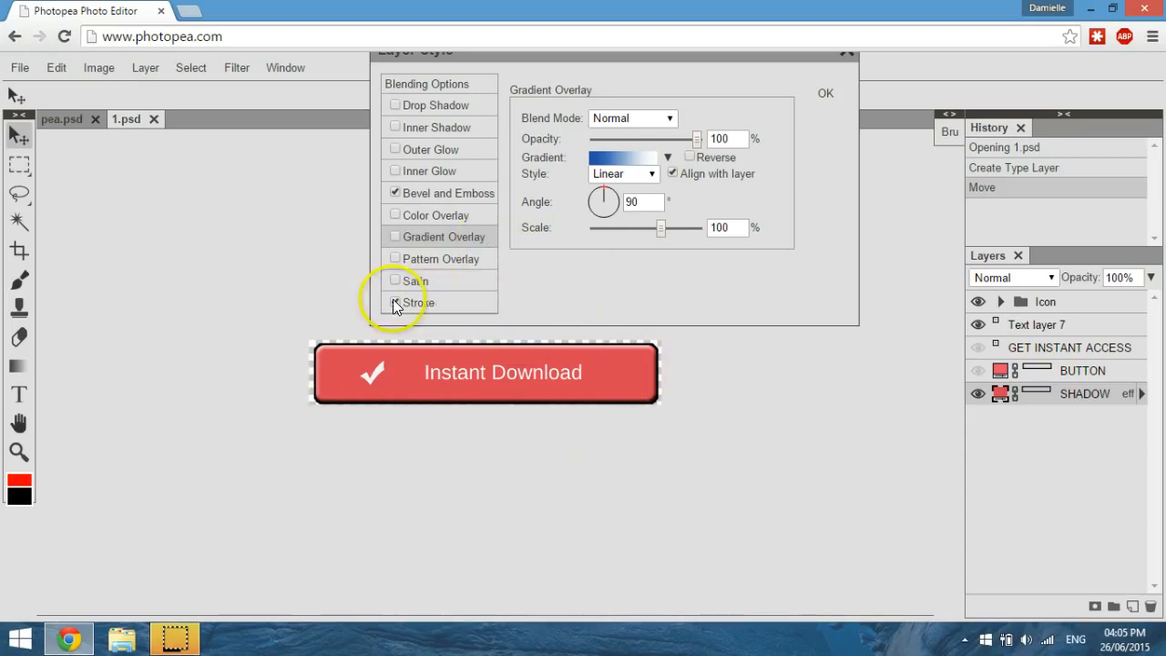
click(448, 303)
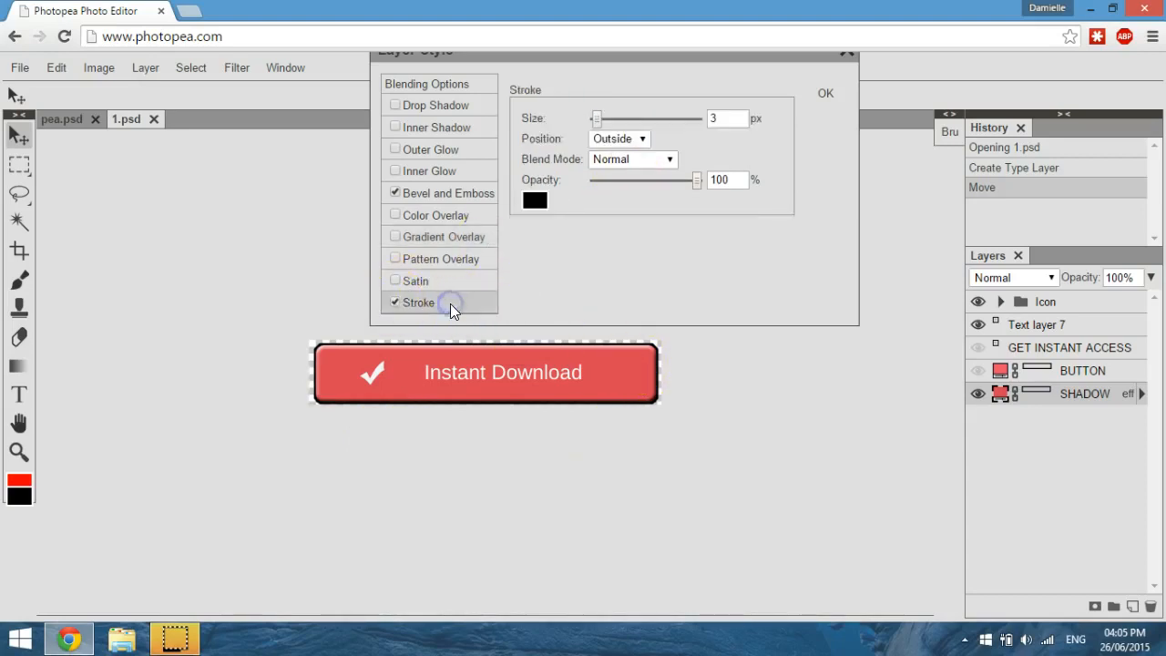
click(827, 94)
click(827, 94)
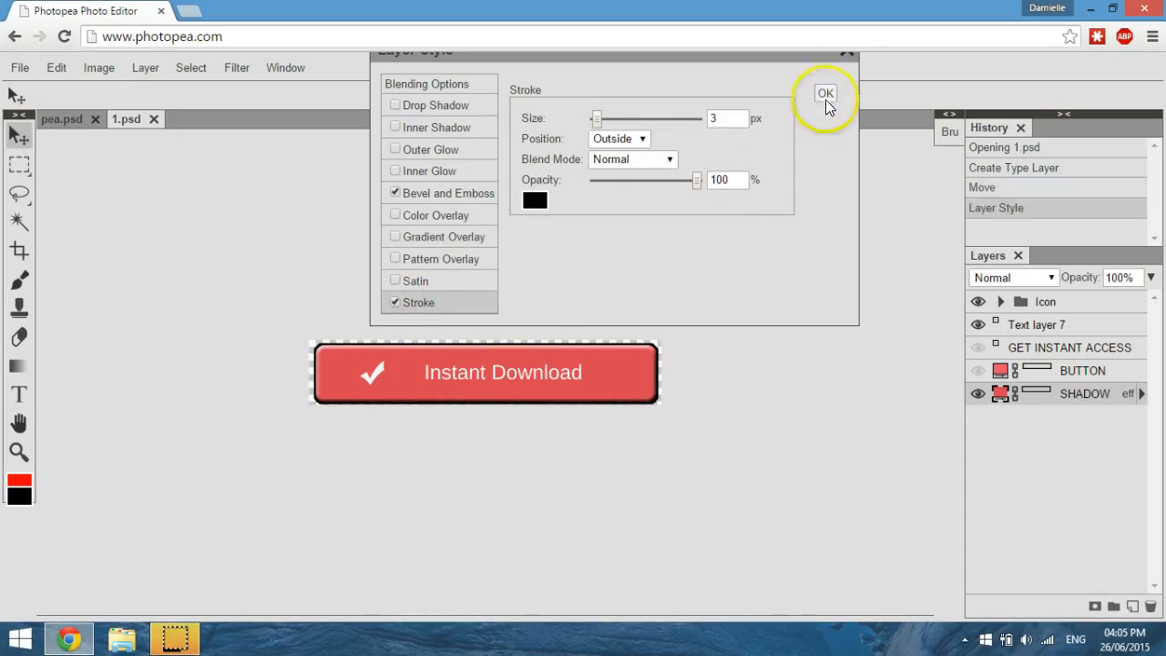
click(826, 94)
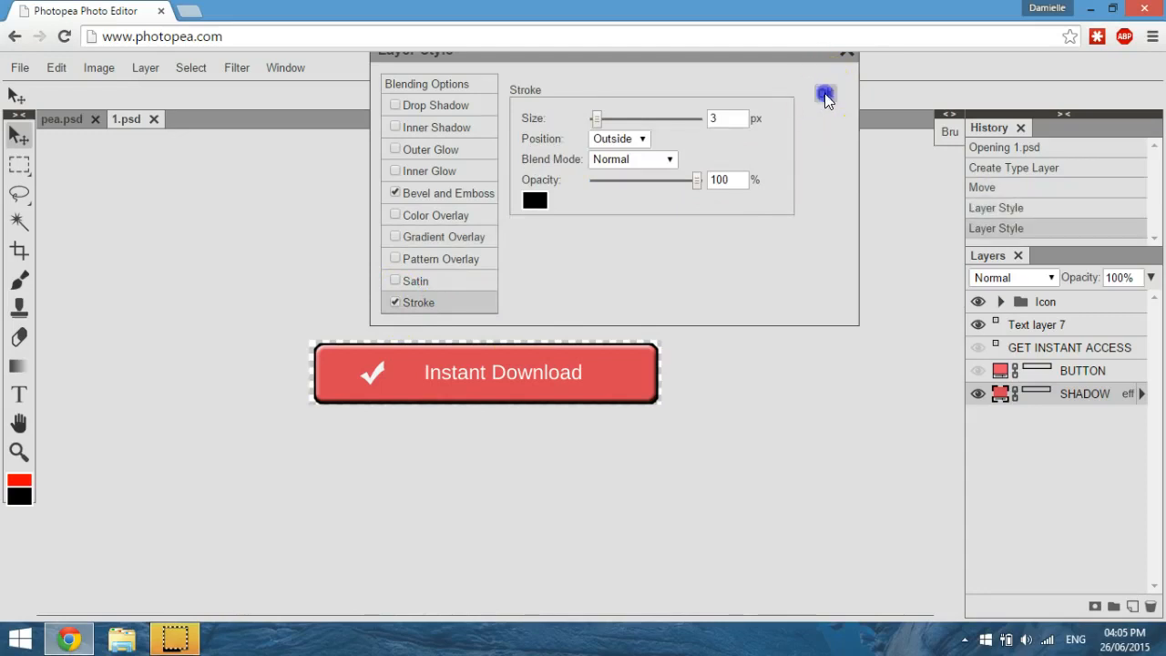
drag(810, 57, 814, 94)
click(827, 130)
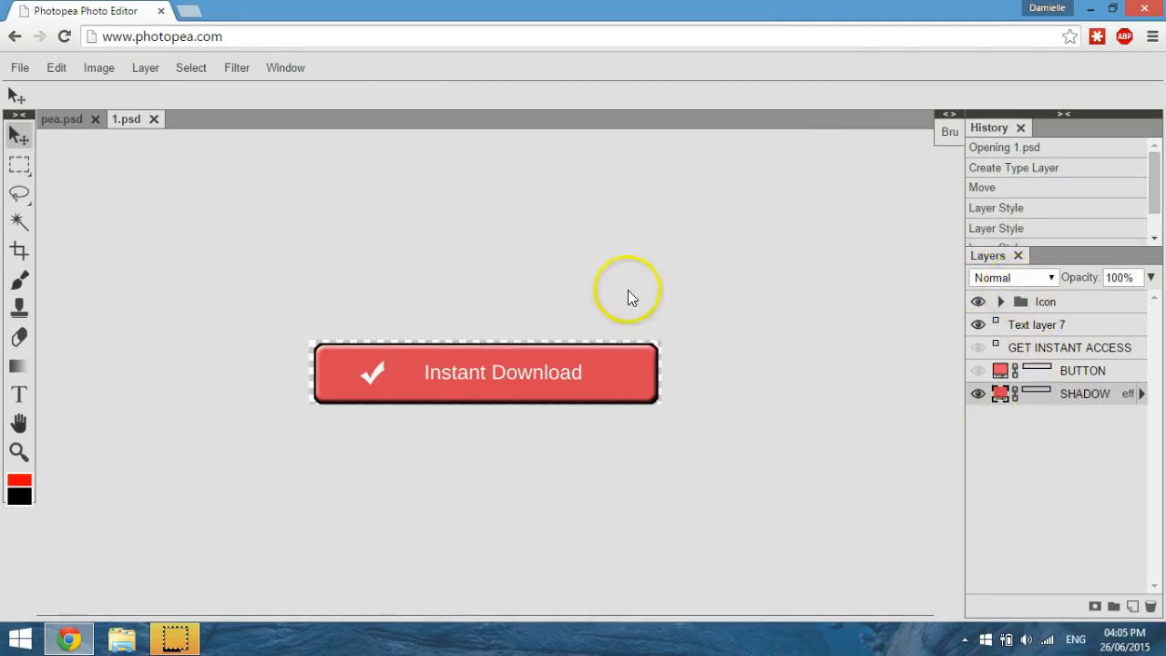
- Open the Save for Web export for the button and preview it in JPEG and WEBP formats
click(23, 71)
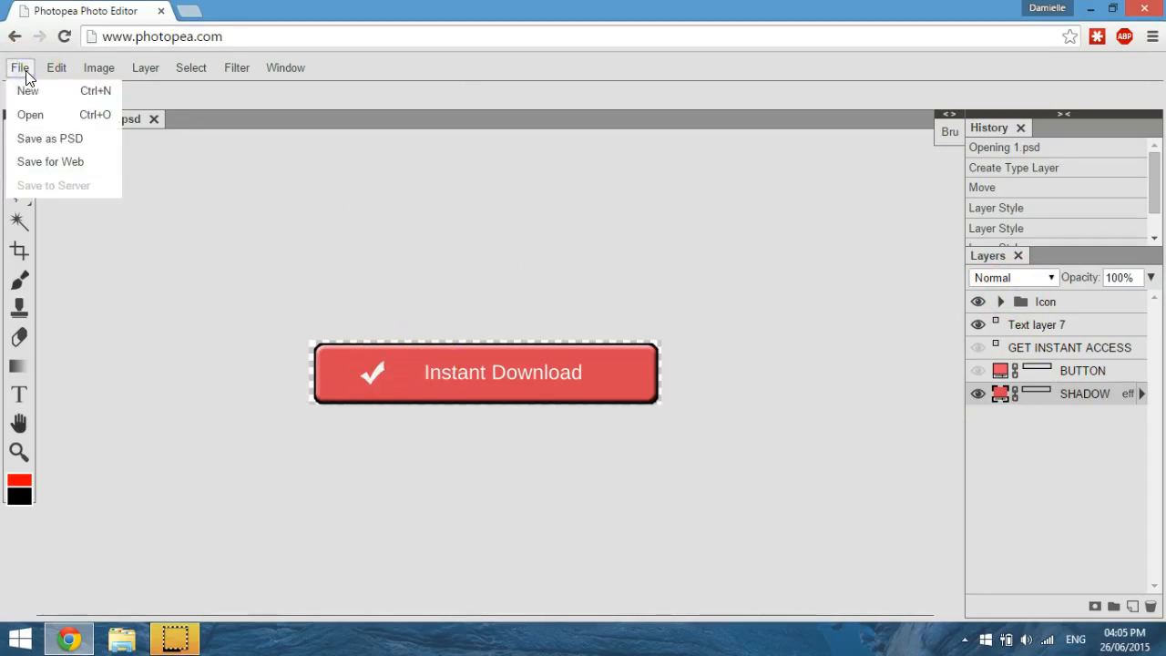
click(48, 160)
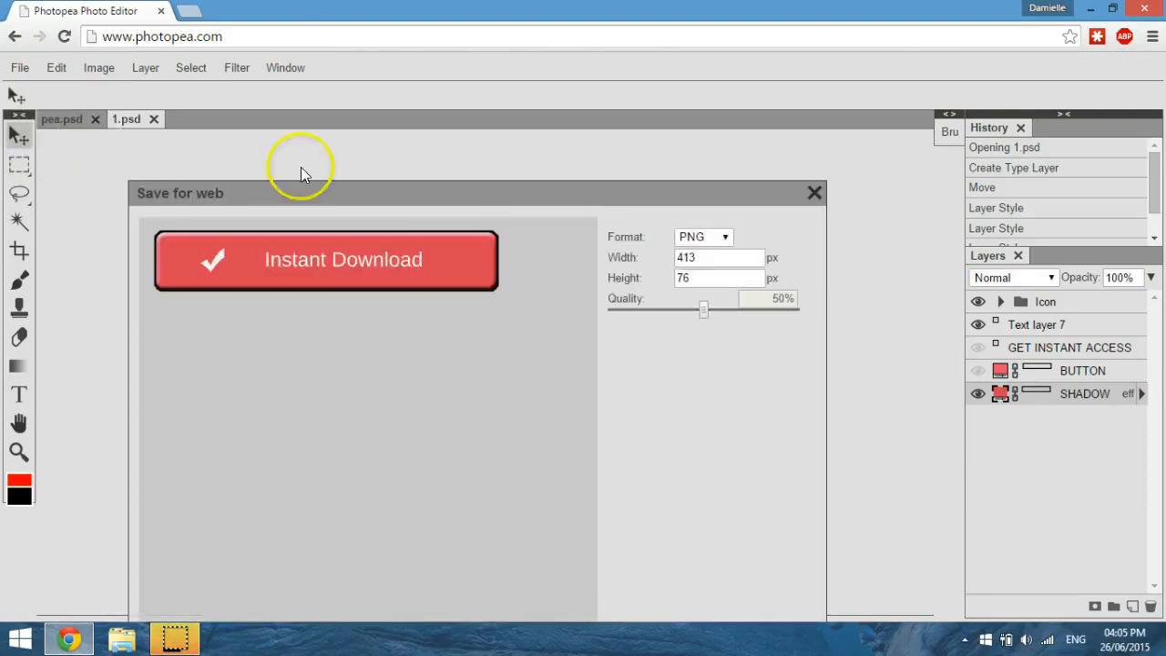
click(724, 240)
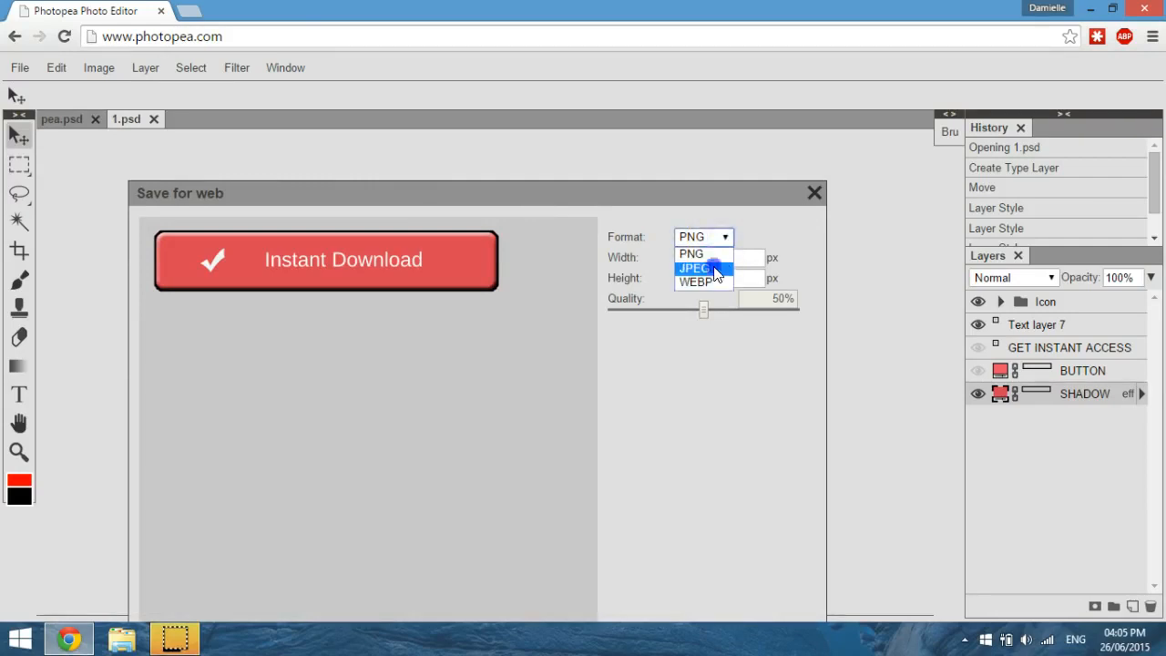
click(715, 265)
click(512, 260)
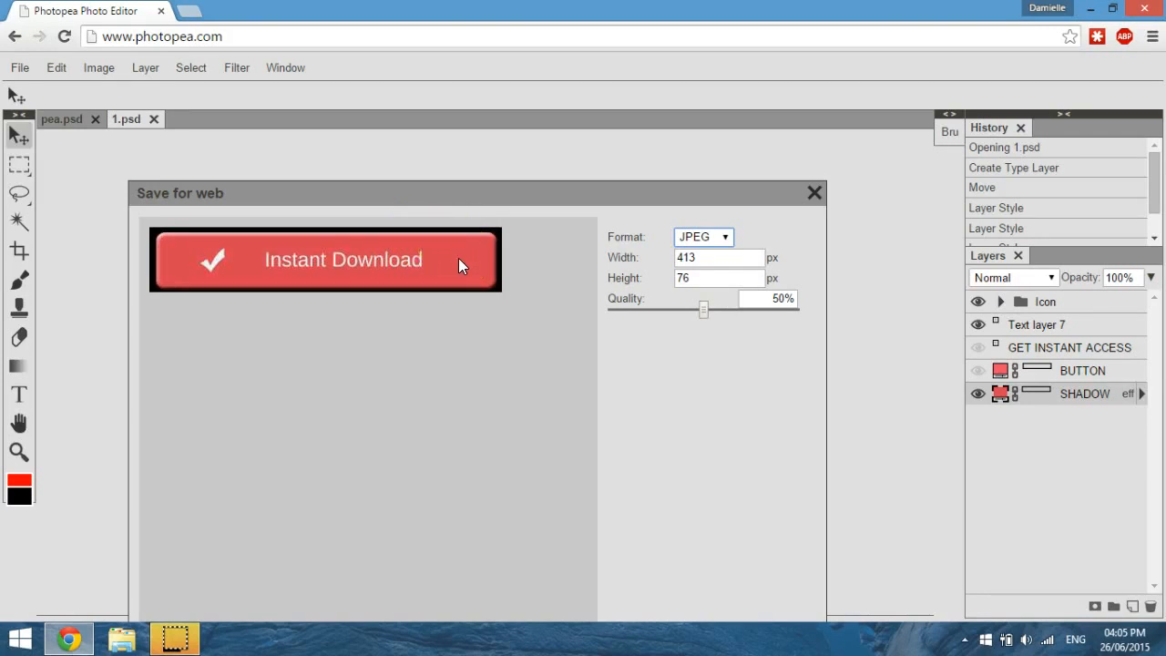
click(708, 239)
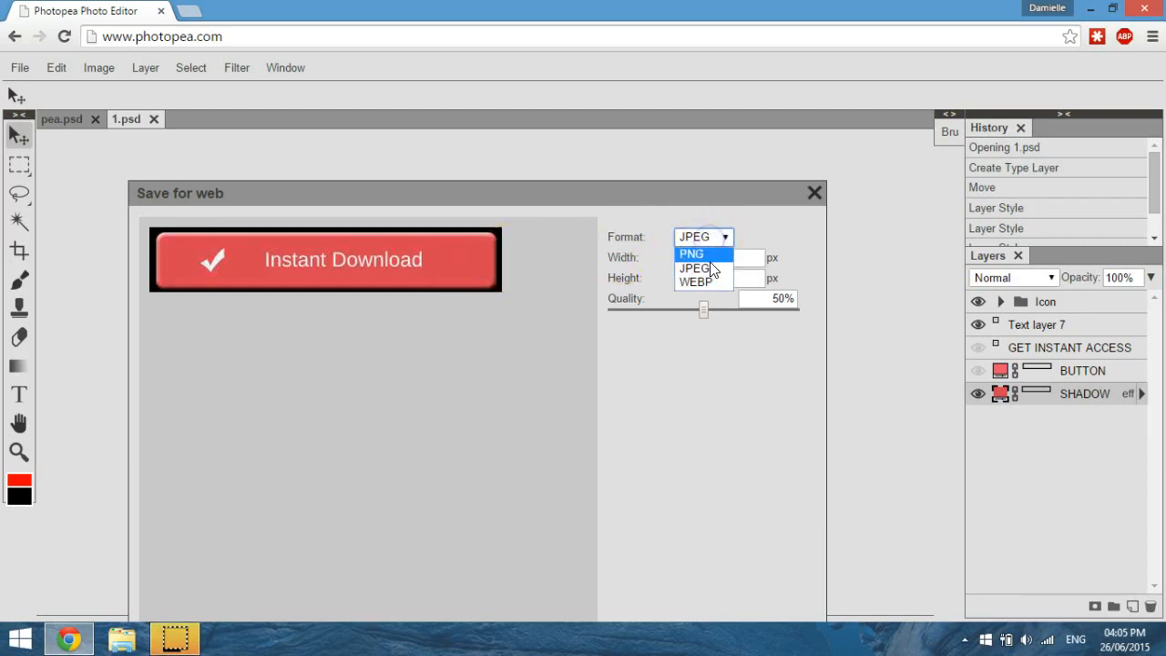
click(705, 288)
click(704, 286)
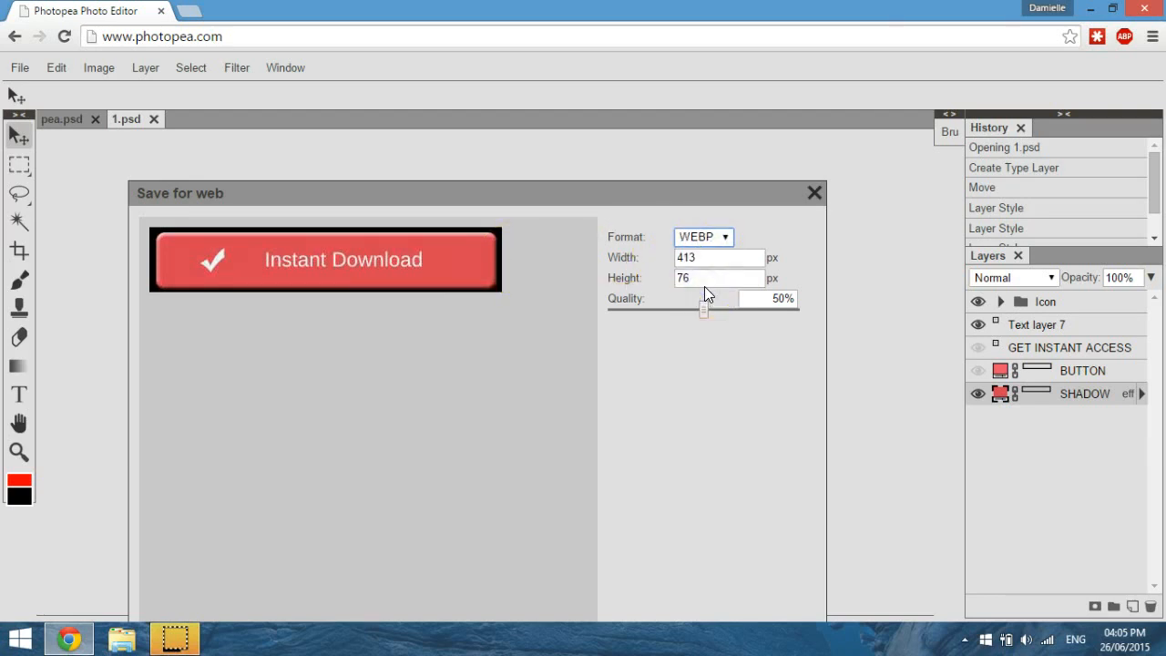
- Export the button for the web as a PNG at 413 × 76 px
click(725, 239)
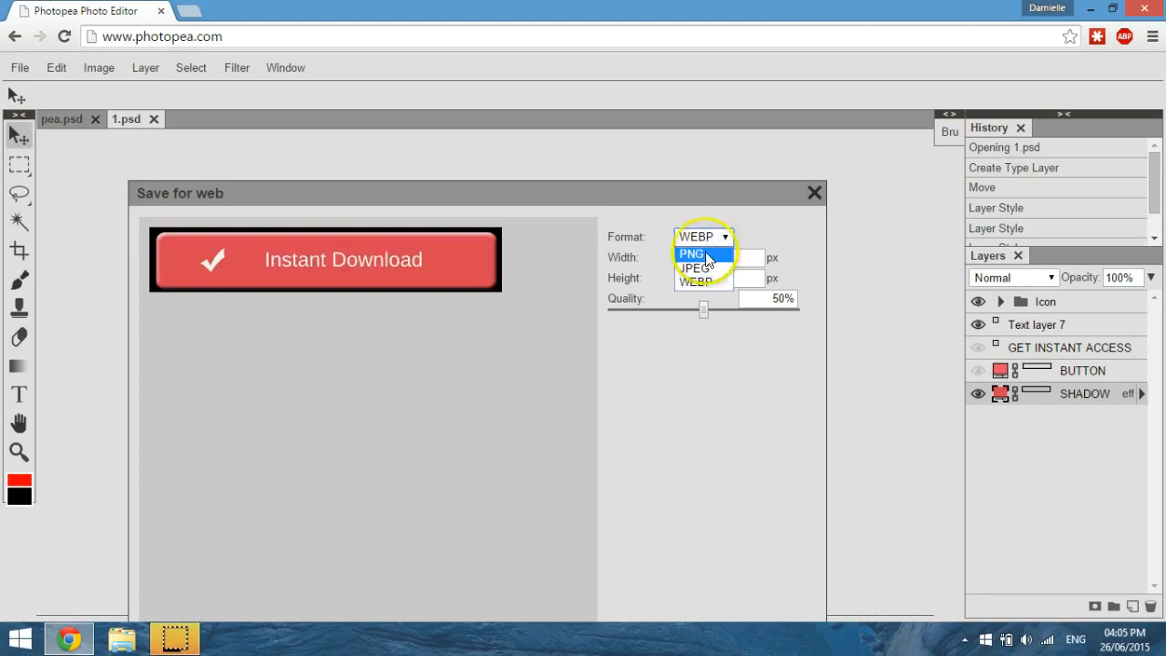
click(700, 252)
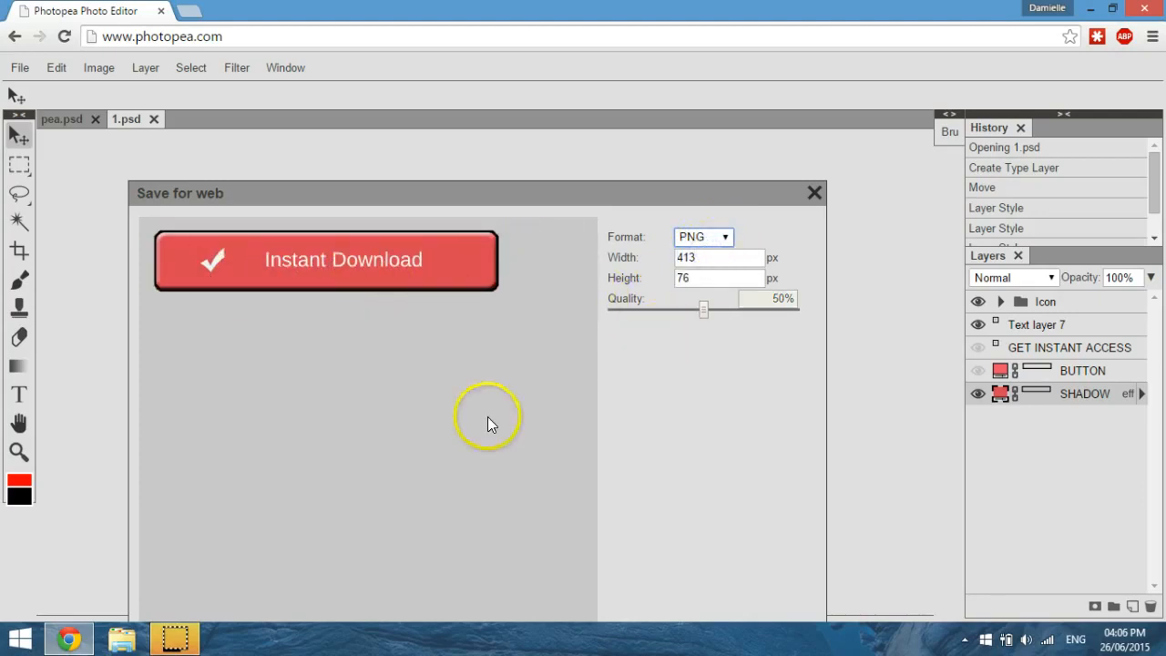
drag(602, 201, 612, 75)
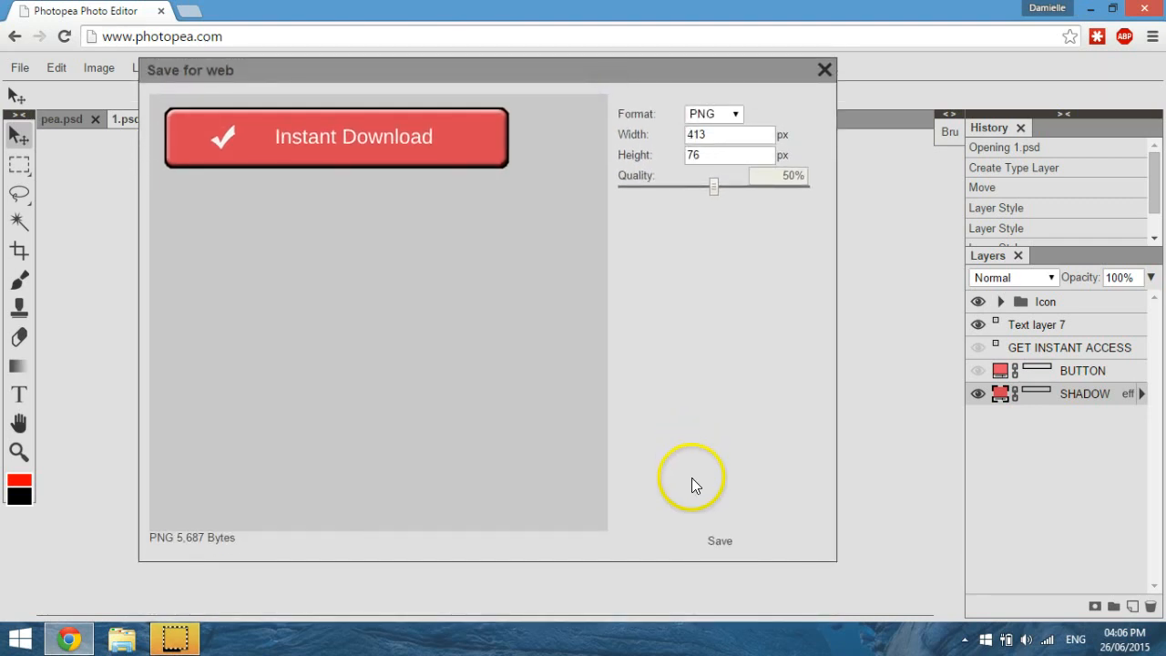
click(718, 542)
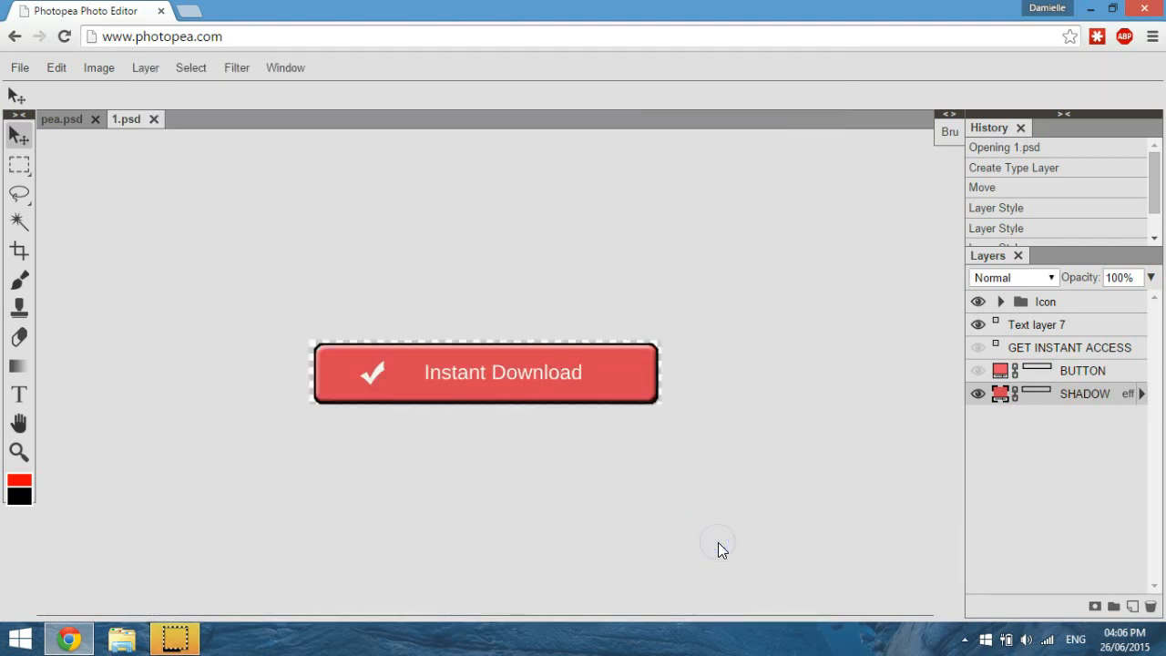